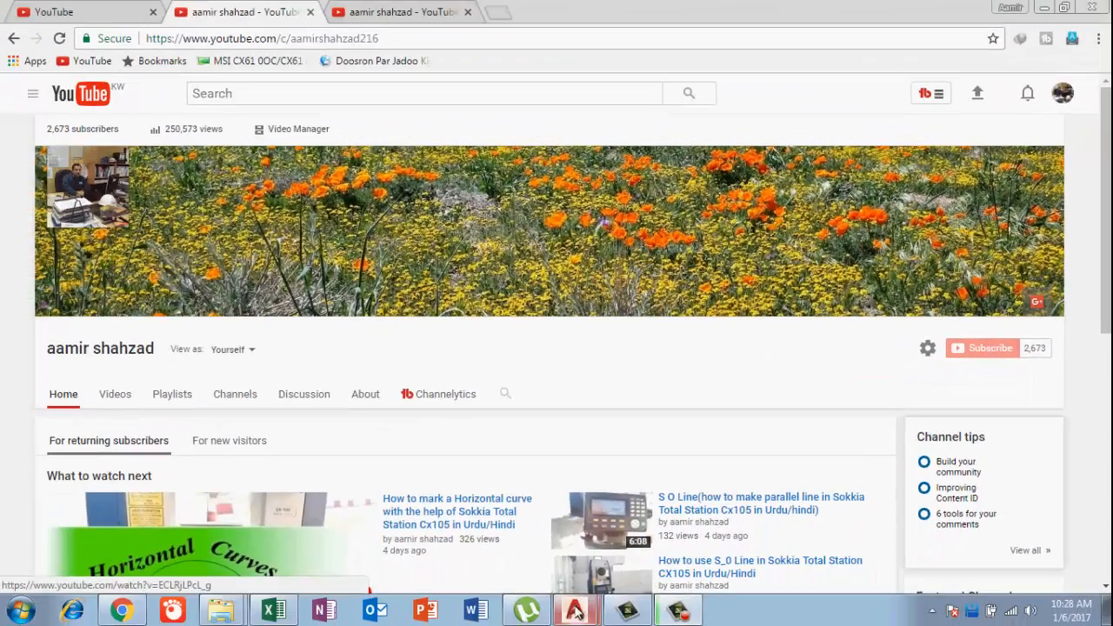
- Switch to the 4.GENERATOR ROOM - 1.dwg drawing in AutoCAD and bring the generator room plan into view
mouse_move(574, 611)
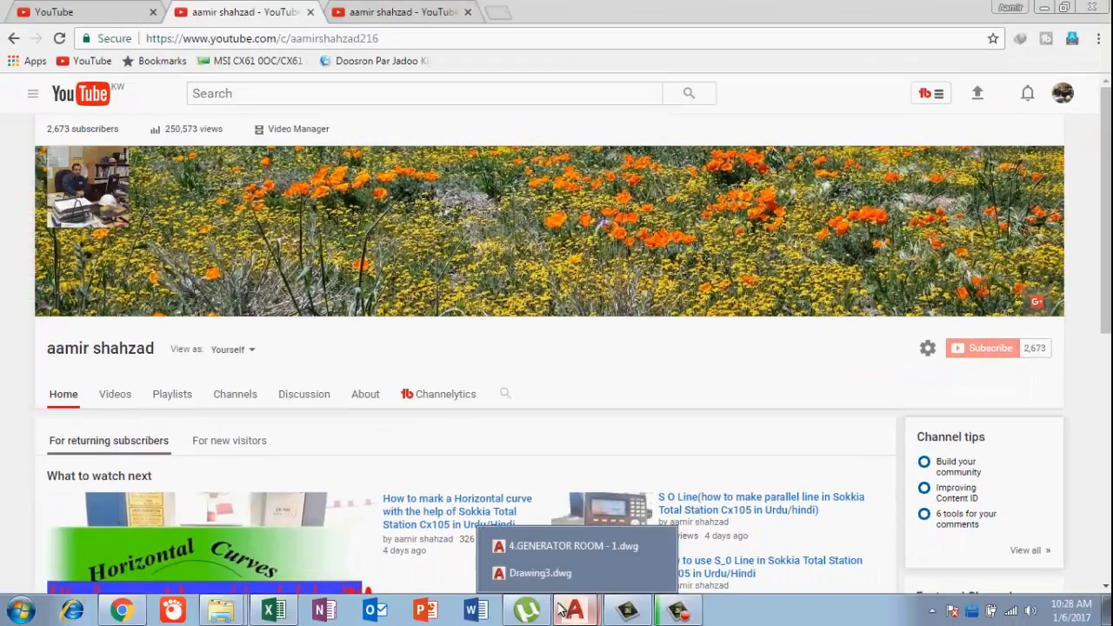
click(561, 548)
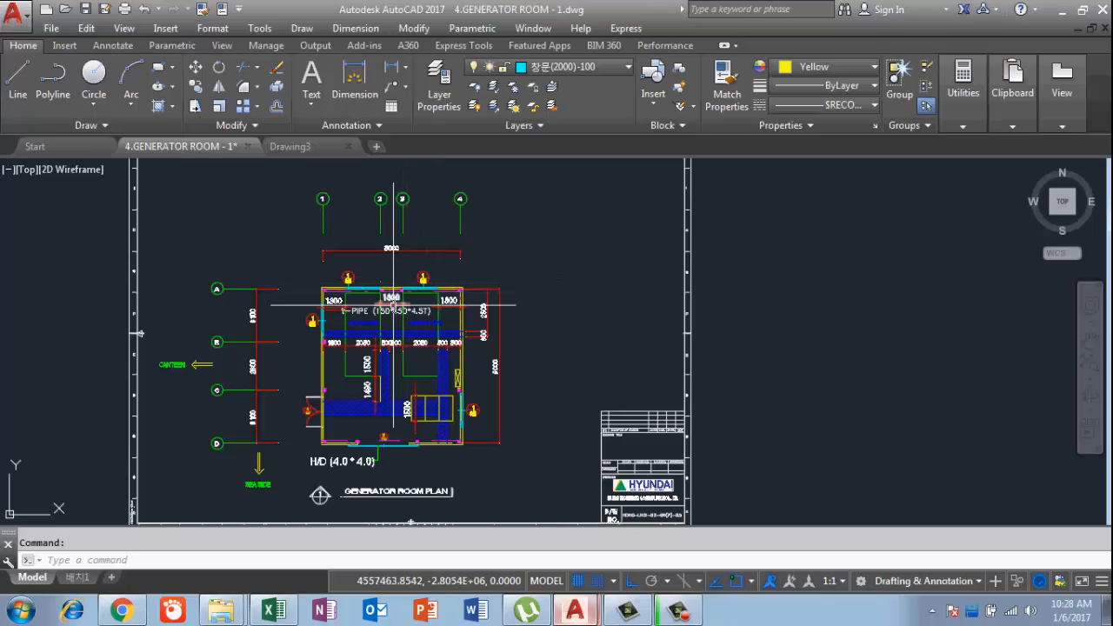
scroll(429, 410, up, 2)
mouse_move(429, 410)
middle_down()
mouse_move(537, 332)
mouse_move(551, 209)
mouse_move(505, 291)
mouse_move(523, 365)
middle_up()
scroll(523, 366, down, 2)
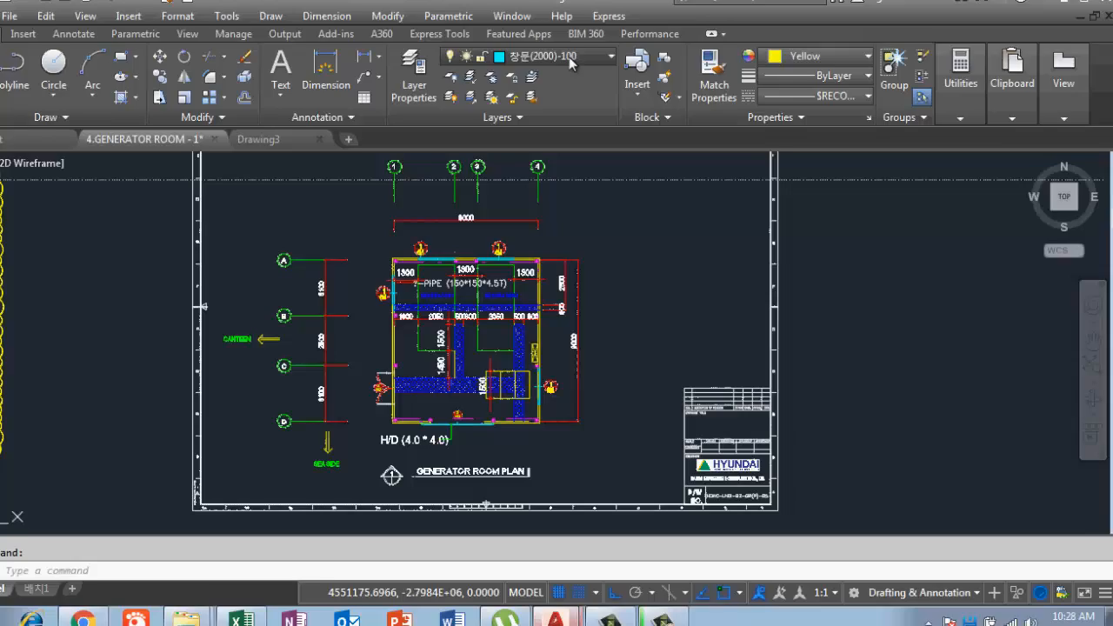
- Review the generator room drawing's layers in the layer list and in the Layer Properties Manager
click(571, 61)
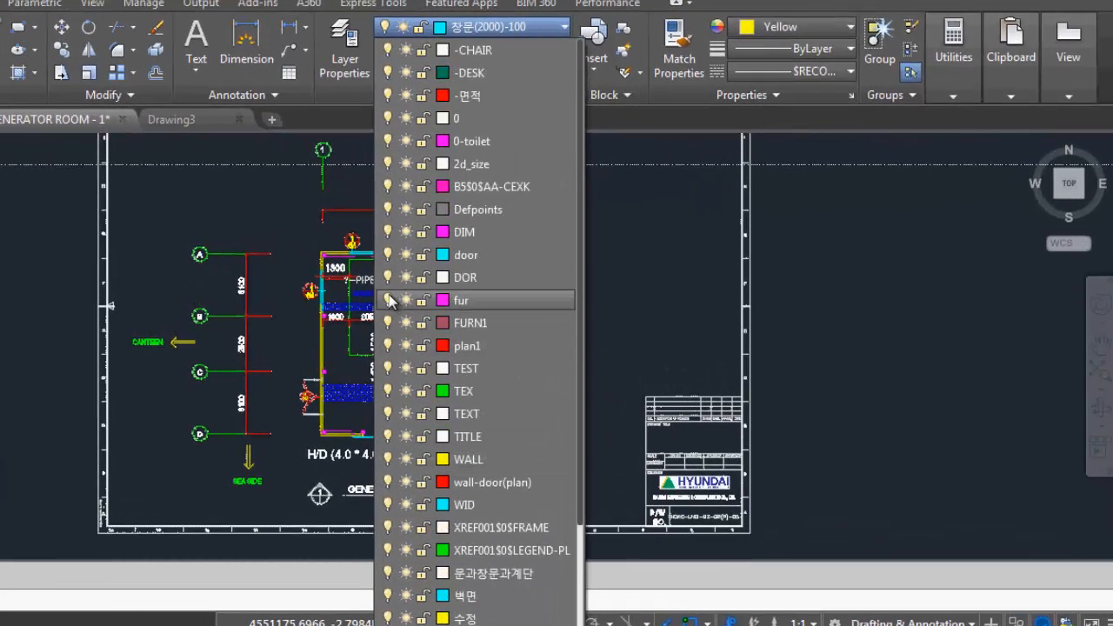
click(650, 261)
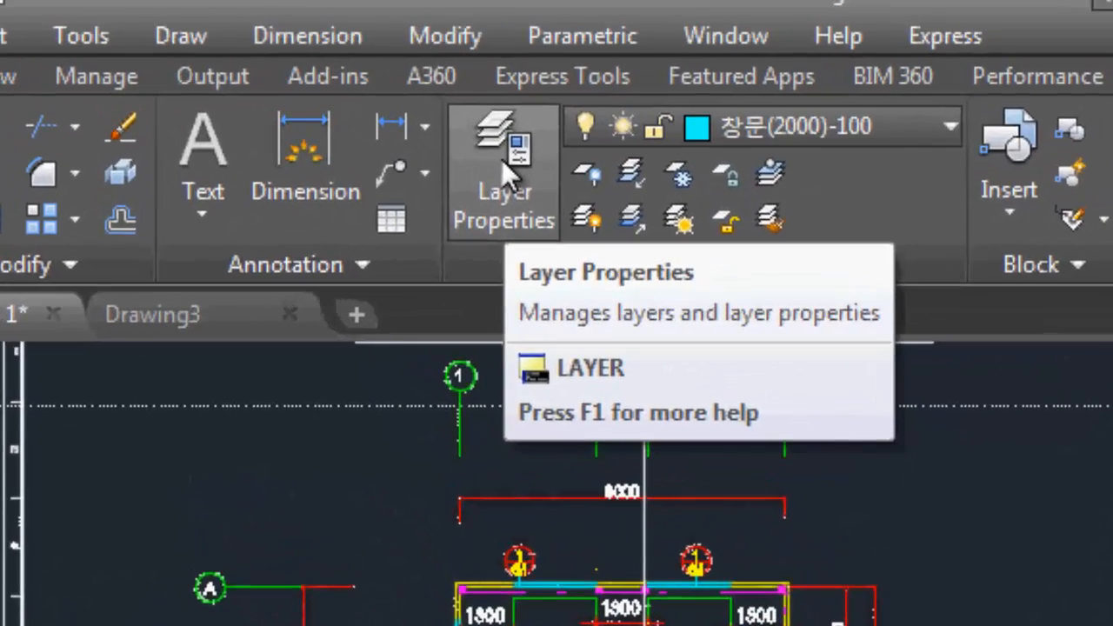
click(502, 160)
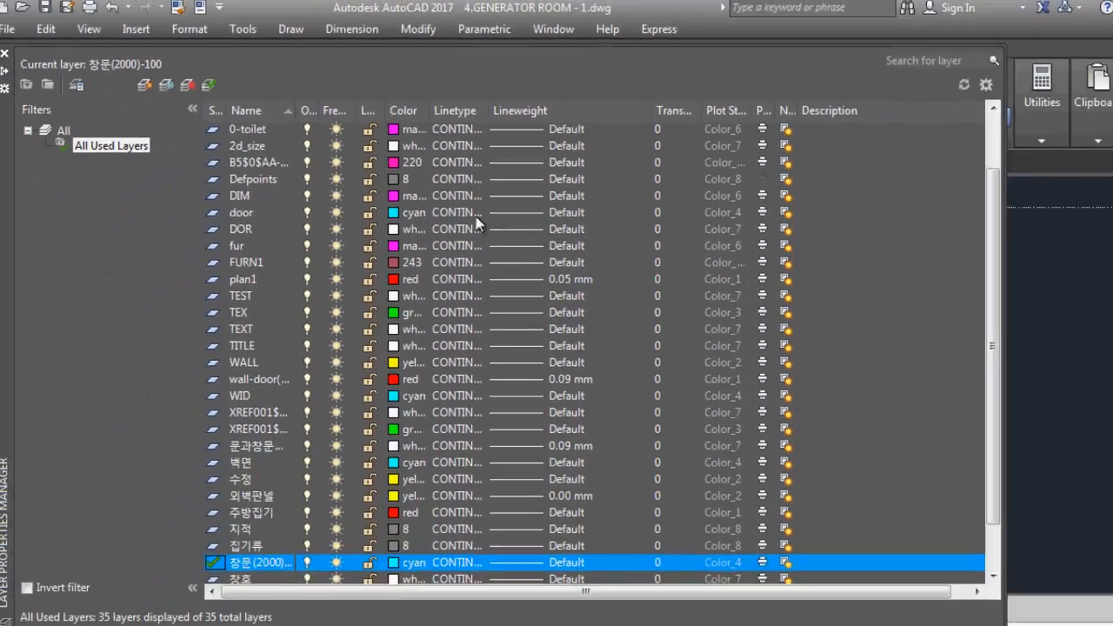
scroll(569, 336, up, 3)
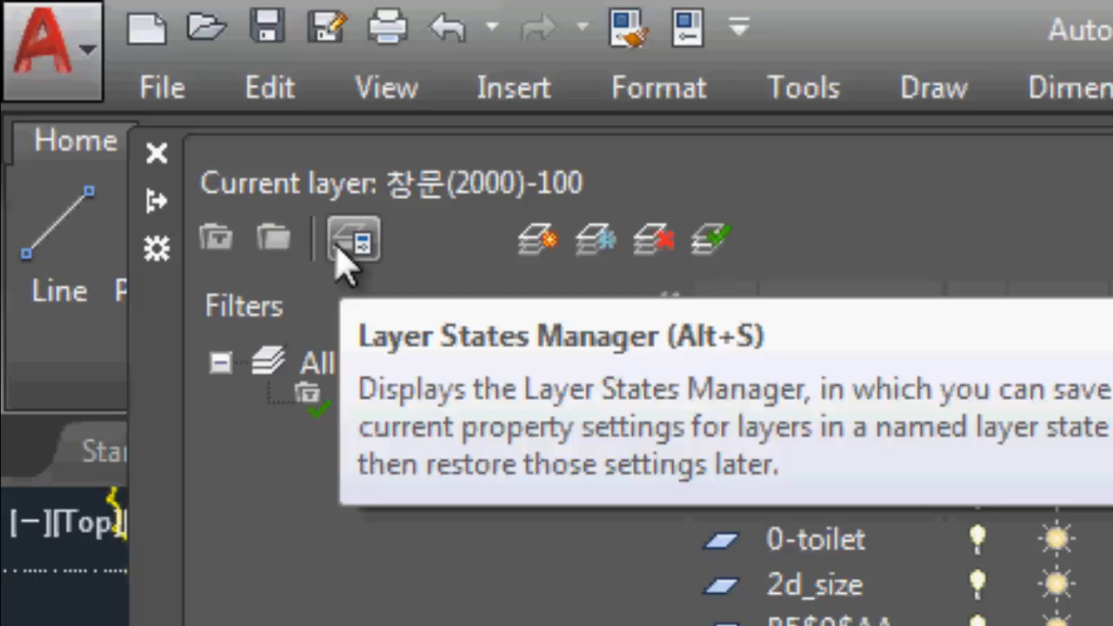
- Save the drawing's layer settings as a new layer state, naming it with the author's first name followed by "Layers"
click(346, 248)
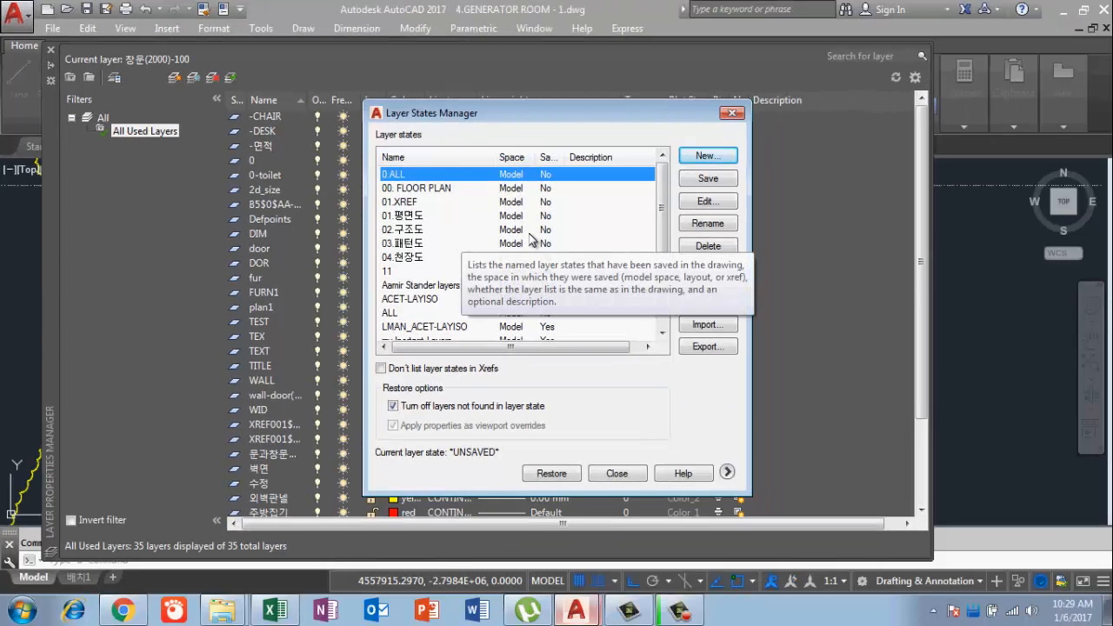
scroll(529, 278, down, 2)
scroll(529, 278, up, 2)
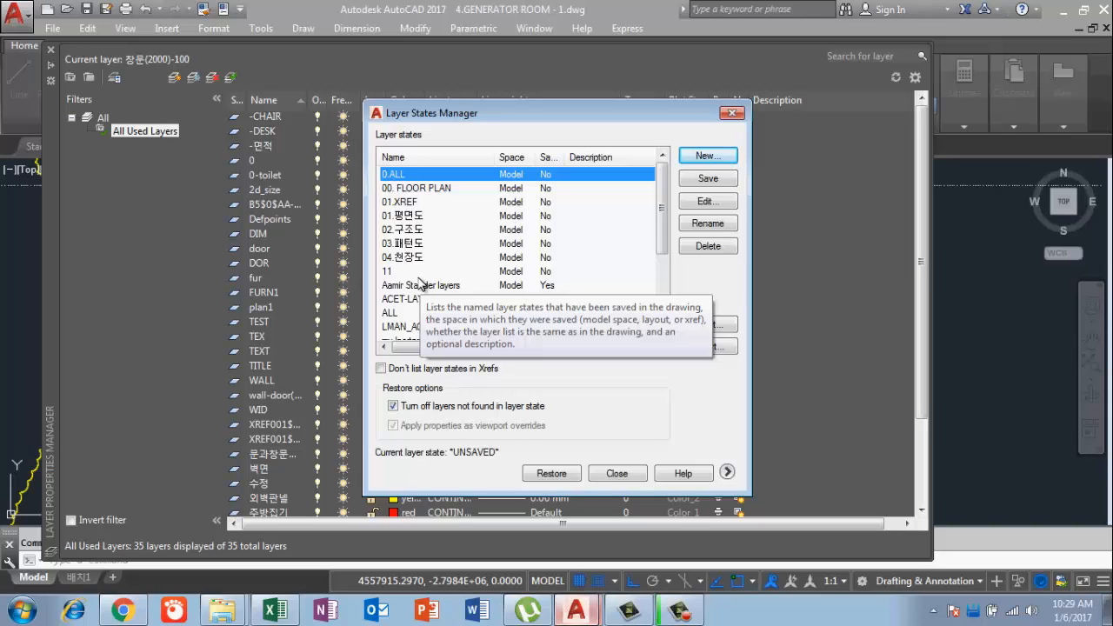
click(703, 157)
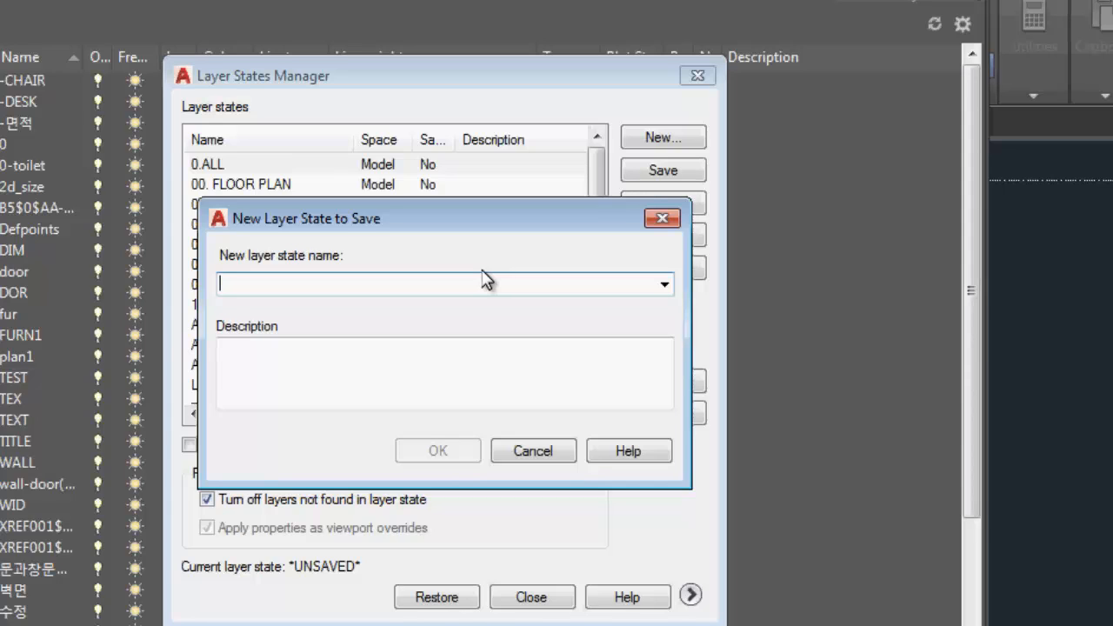
text(Aam)
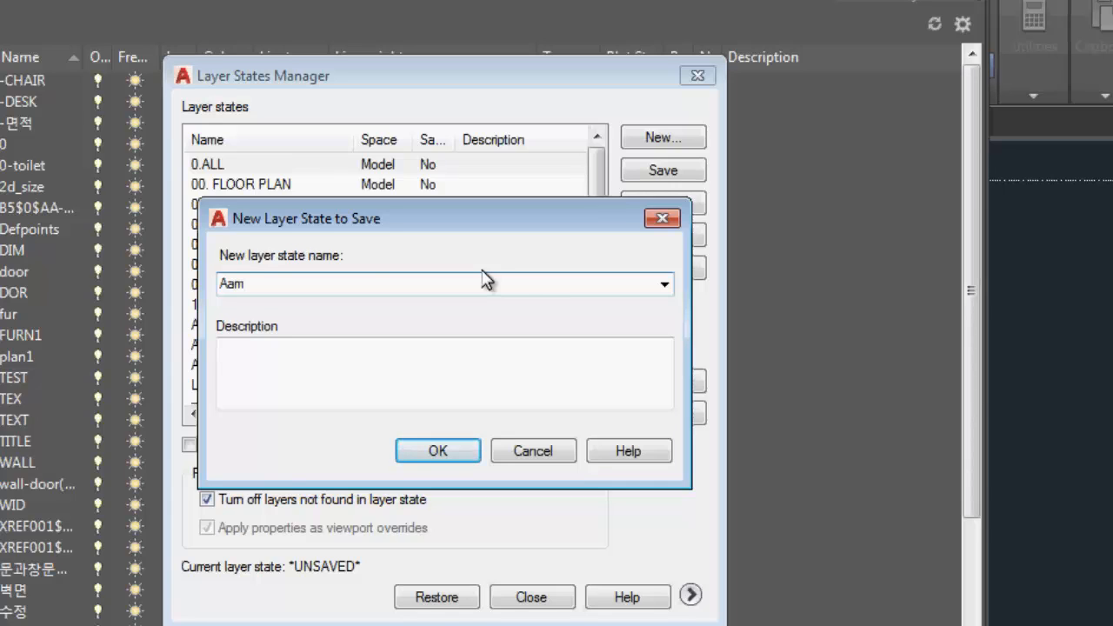
text(ir Layers)
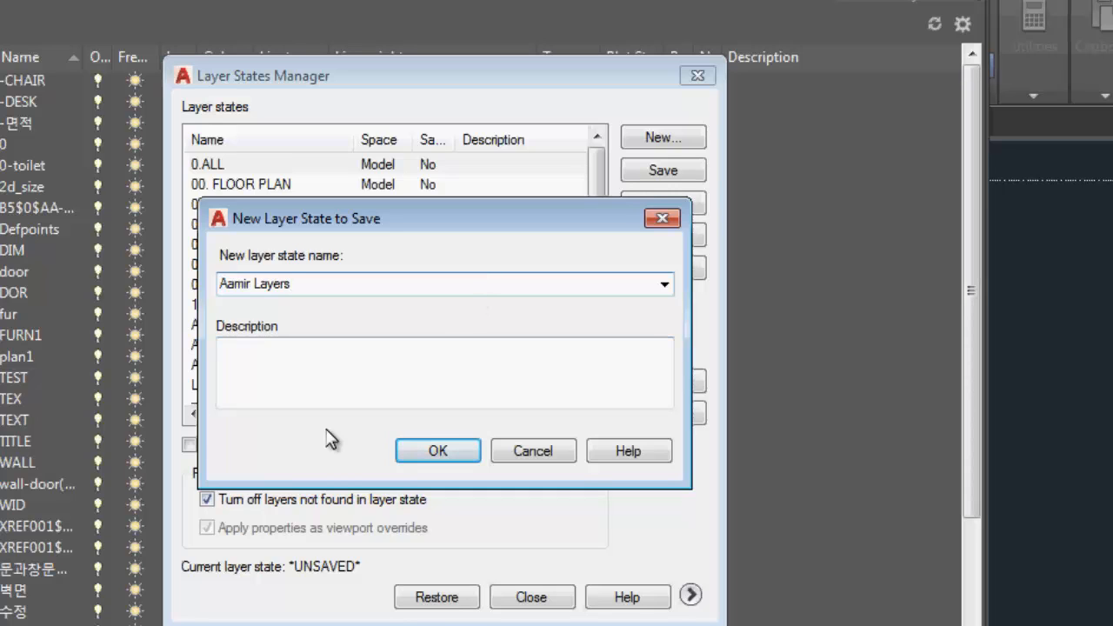
click(438, 452)
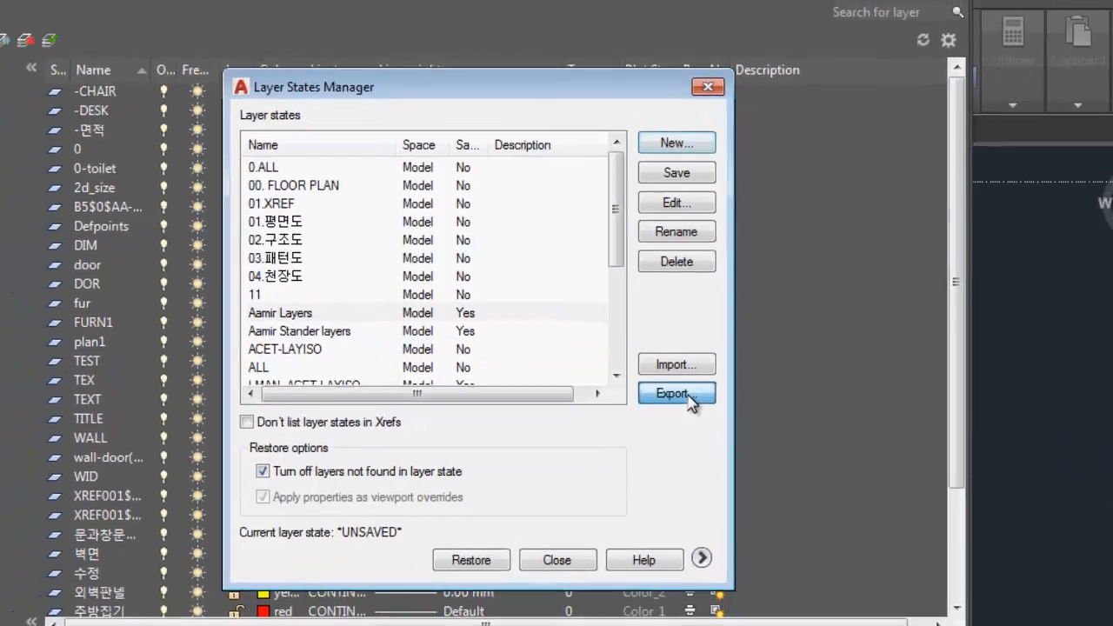
- Export the new layer state as a .las file to My Documents, and close both layer managers
click(663, 414)
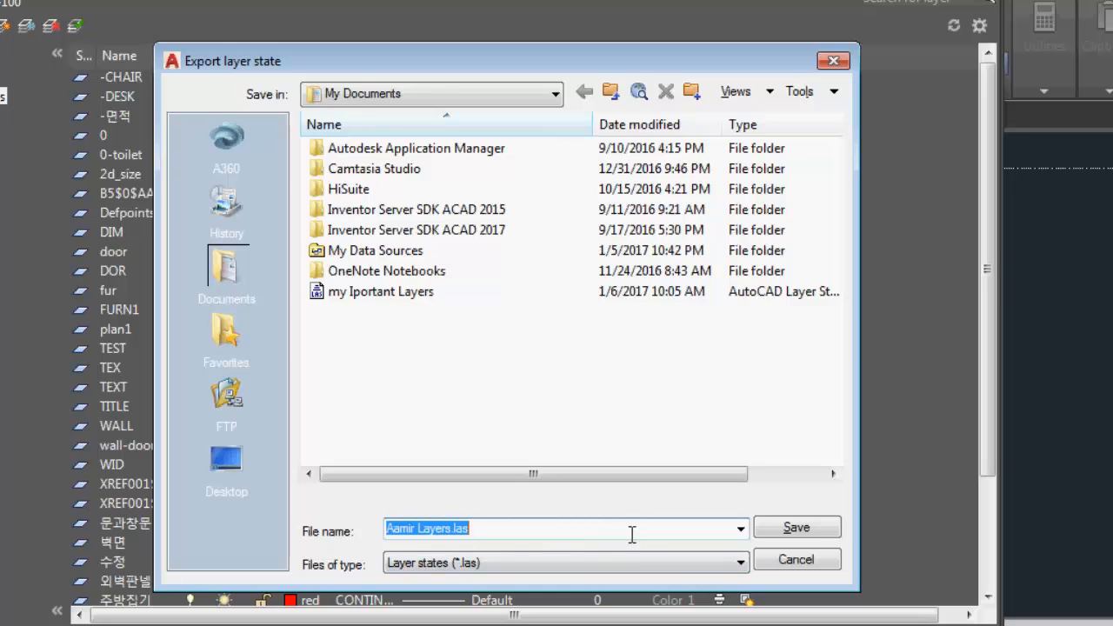
click(794, 528)
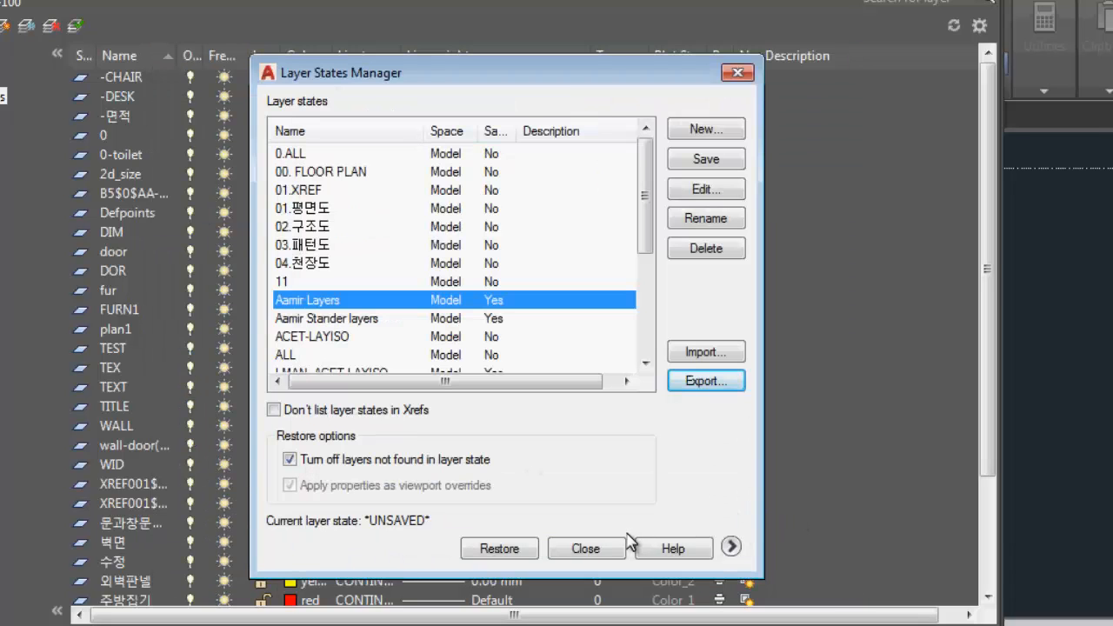
click(583, 548)
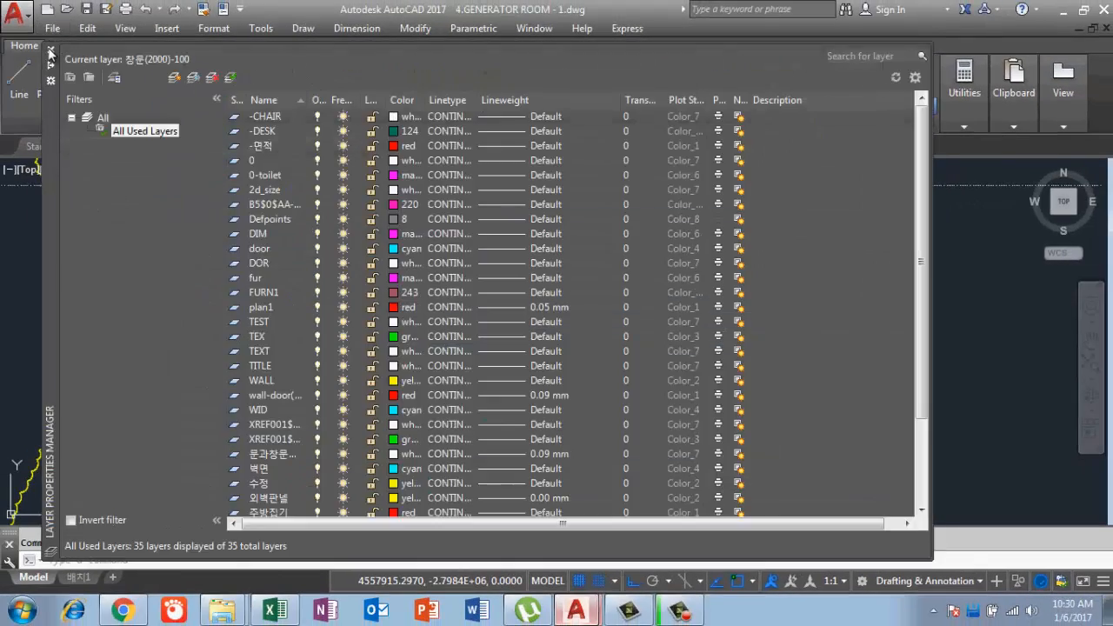
click(50, 51)
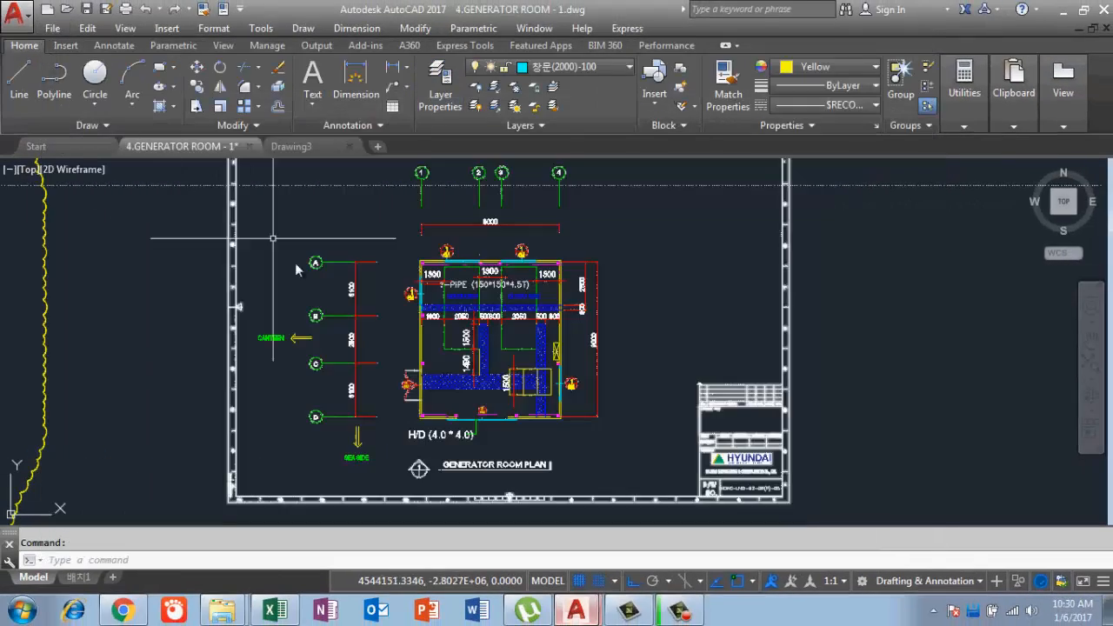
- Close Drawing3 and create a new blank drawing
click(291, 146)
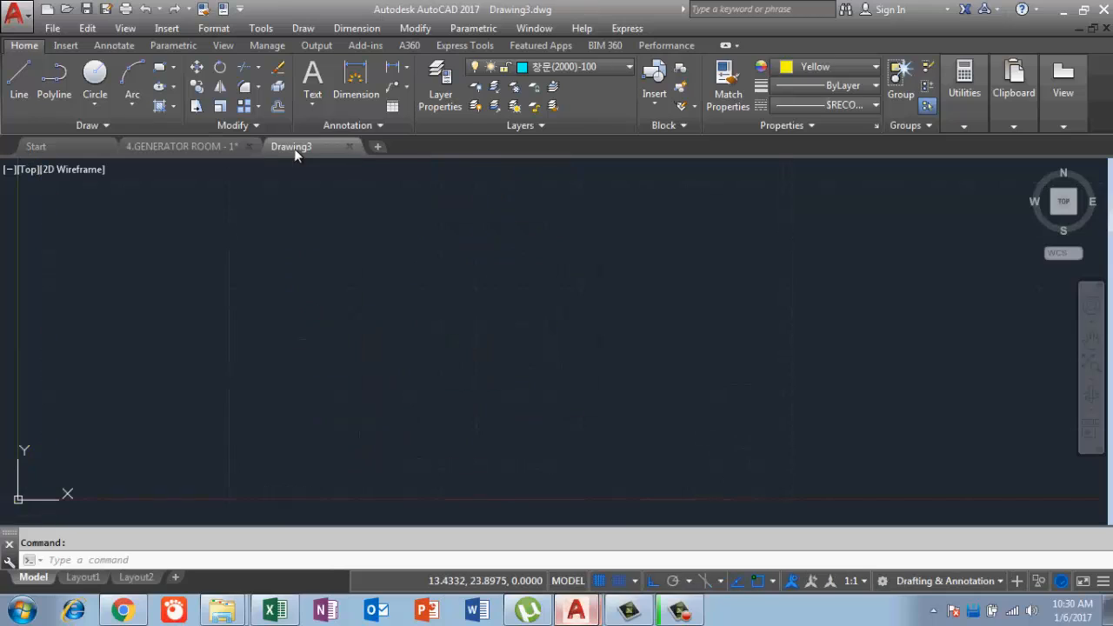
click(351, 147)
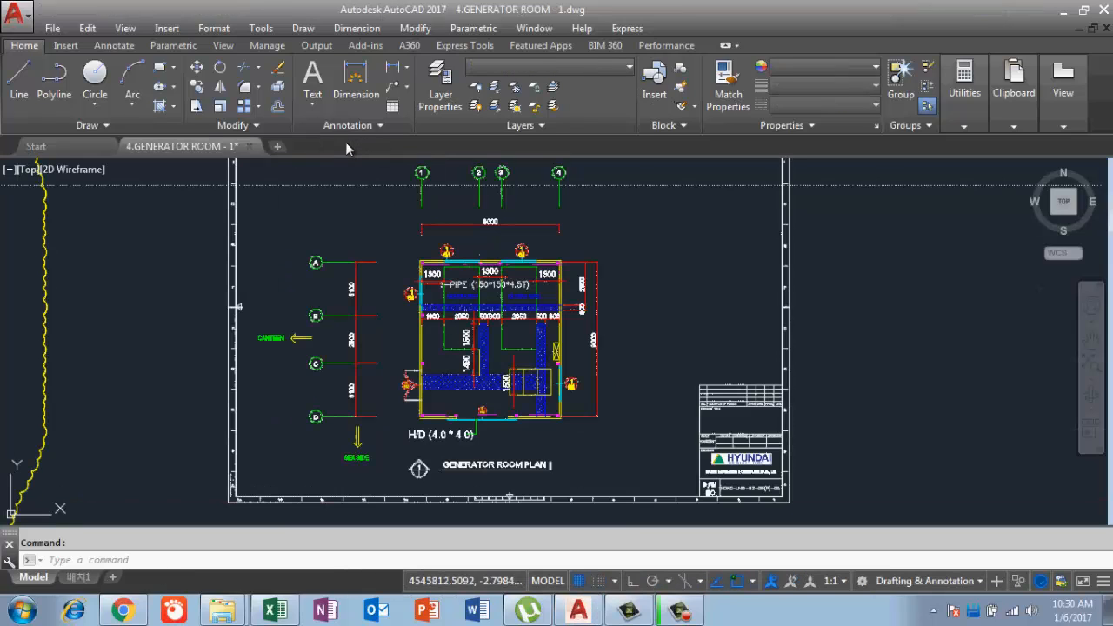
click(279, 148)
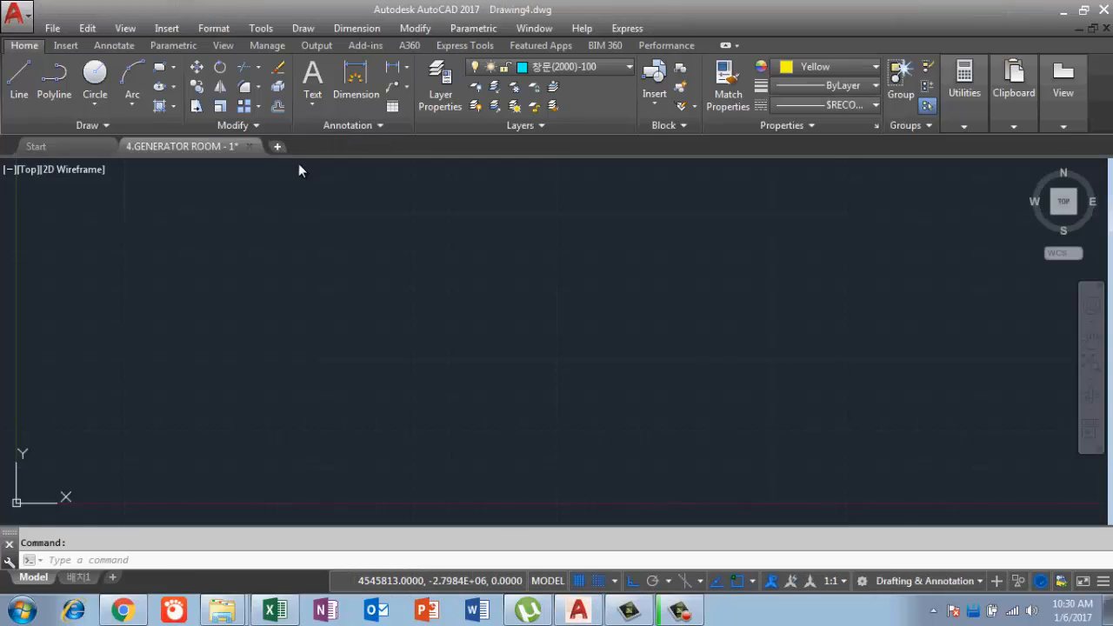
scroll(426, 284, down, 3)
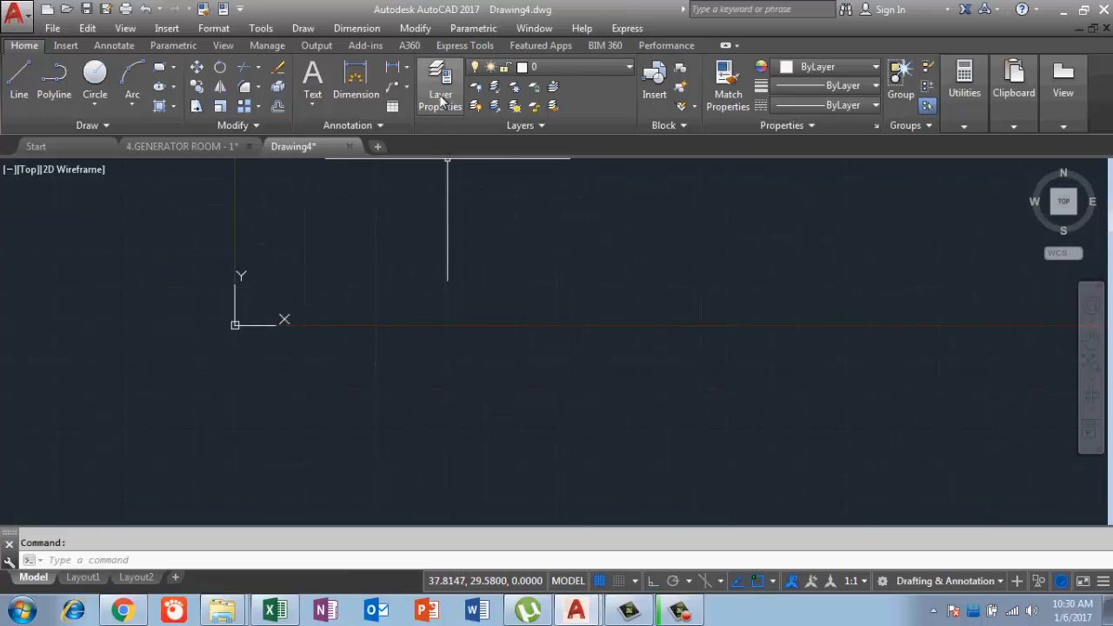
- Open the Layer Properties Manager in the blank drawing and reposition it, leaving layer 0's lineweight at Default
click(441, 101)
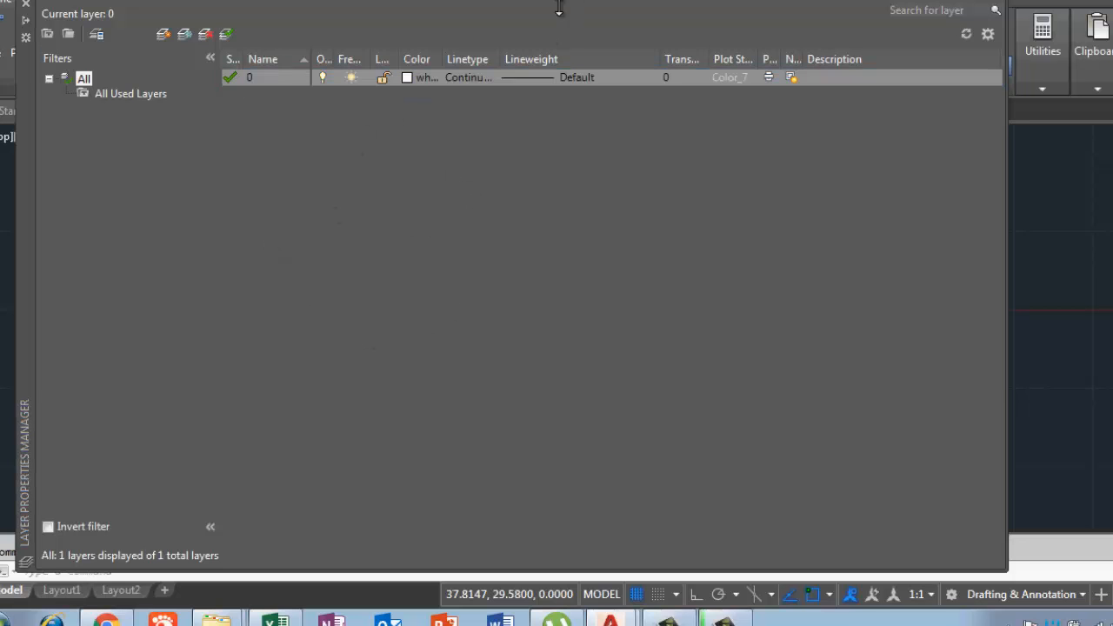
mouse_move(34, 242)
mouse_down()
mouse_move(333, 299)
mouse_move(381, 378)
mouse_up()
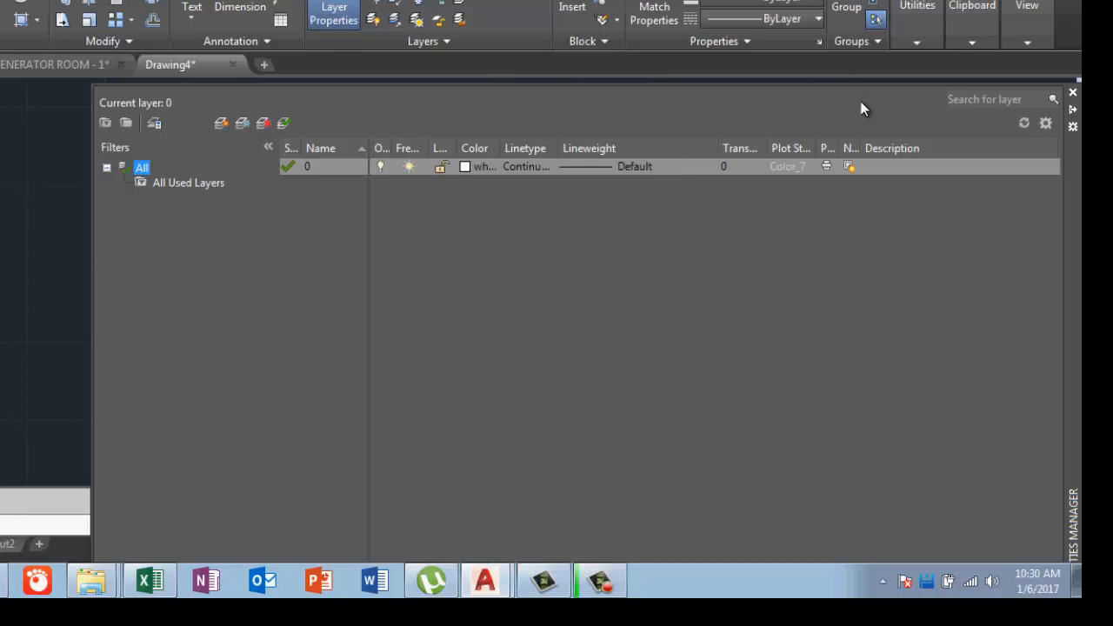
click(583, 168)
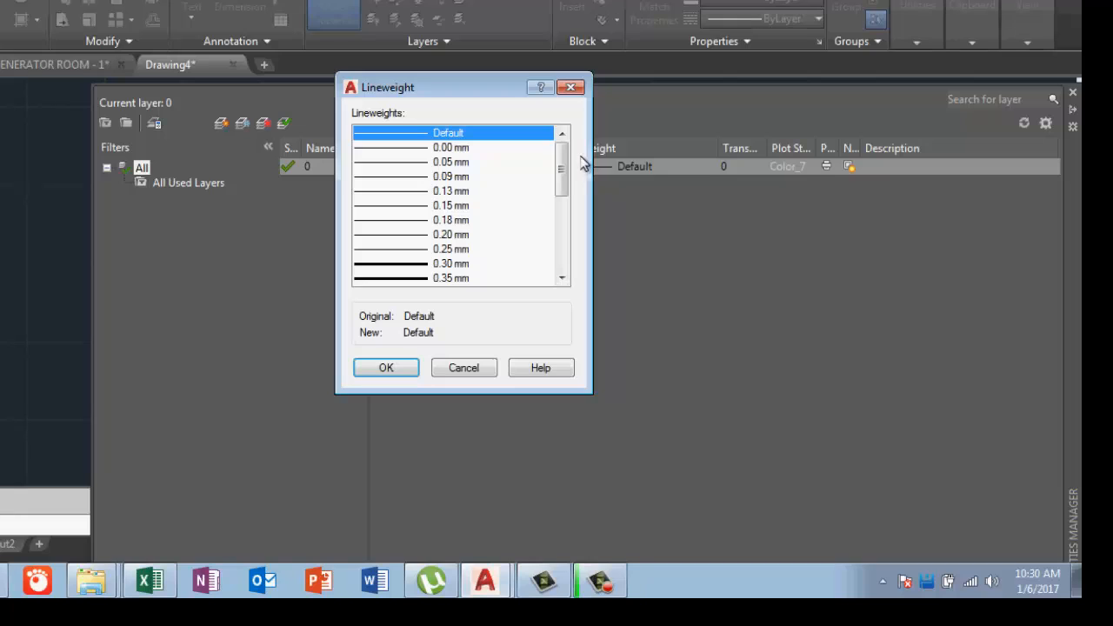
click(572, 89)
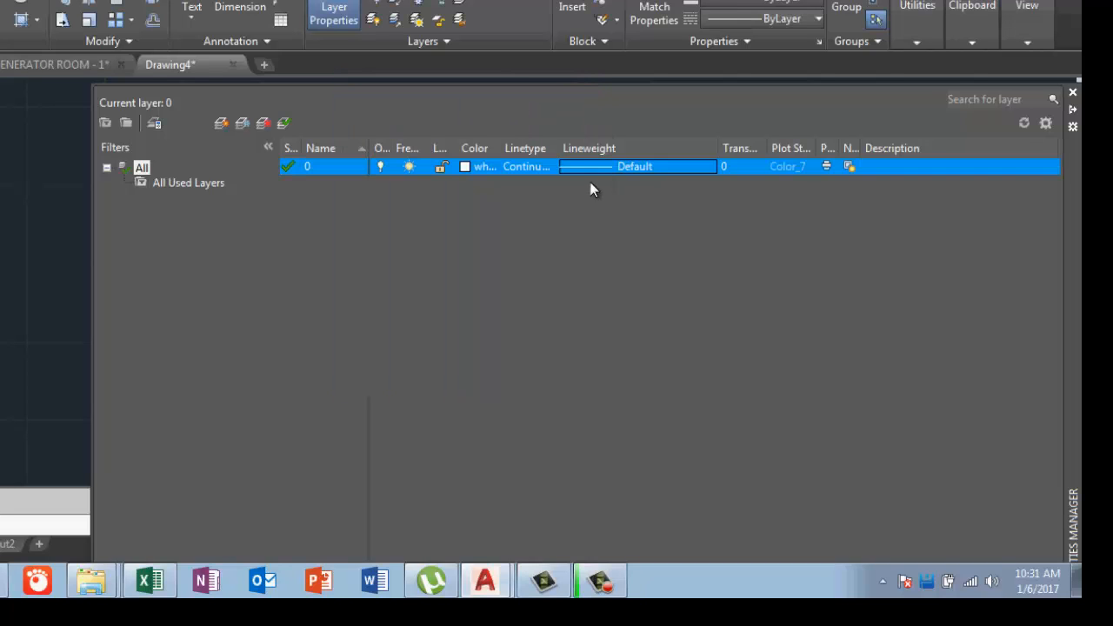
- Load all linetypes from acad.lin, ACAD_ISO02W100 through ZIGZAG, into the blank drawing, keeping Continuous for layer 0
click(535, 170)
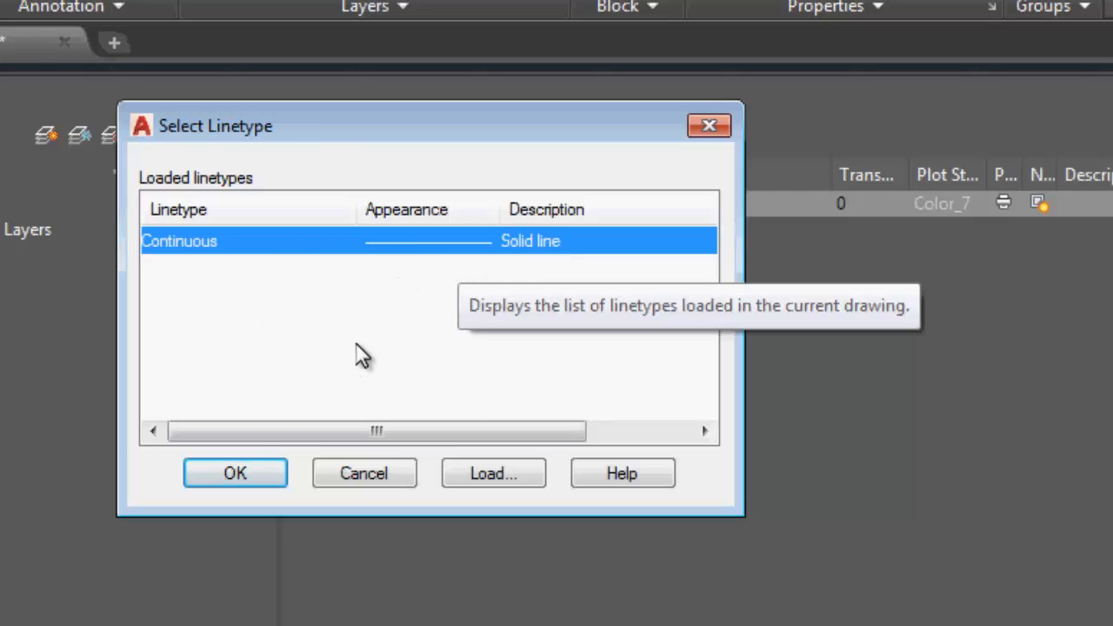
click(494, 477)
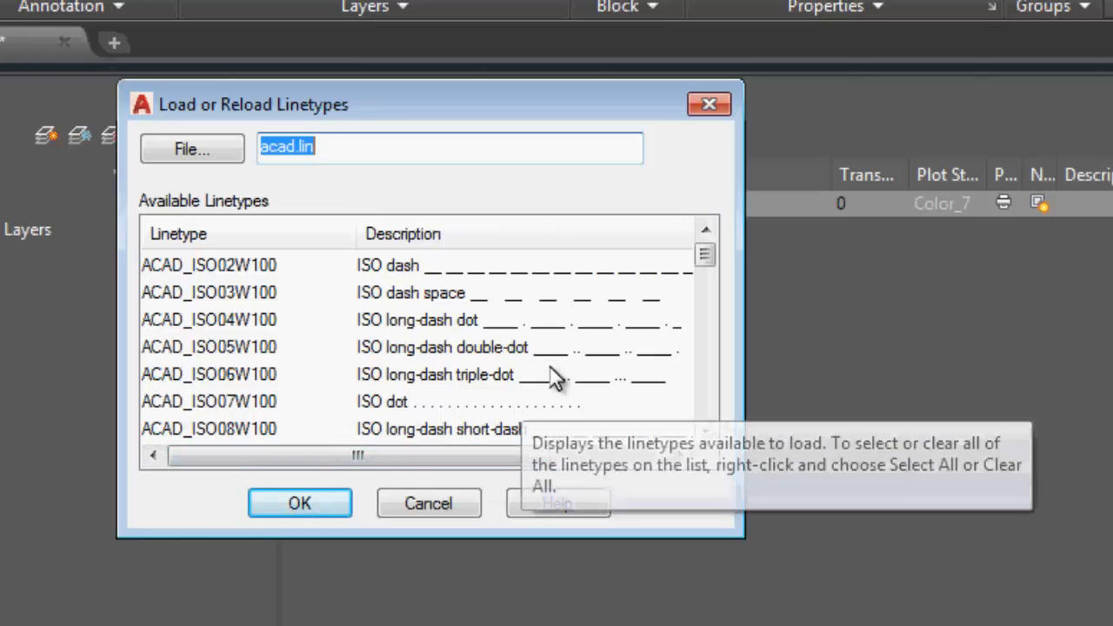
click(496, 272)
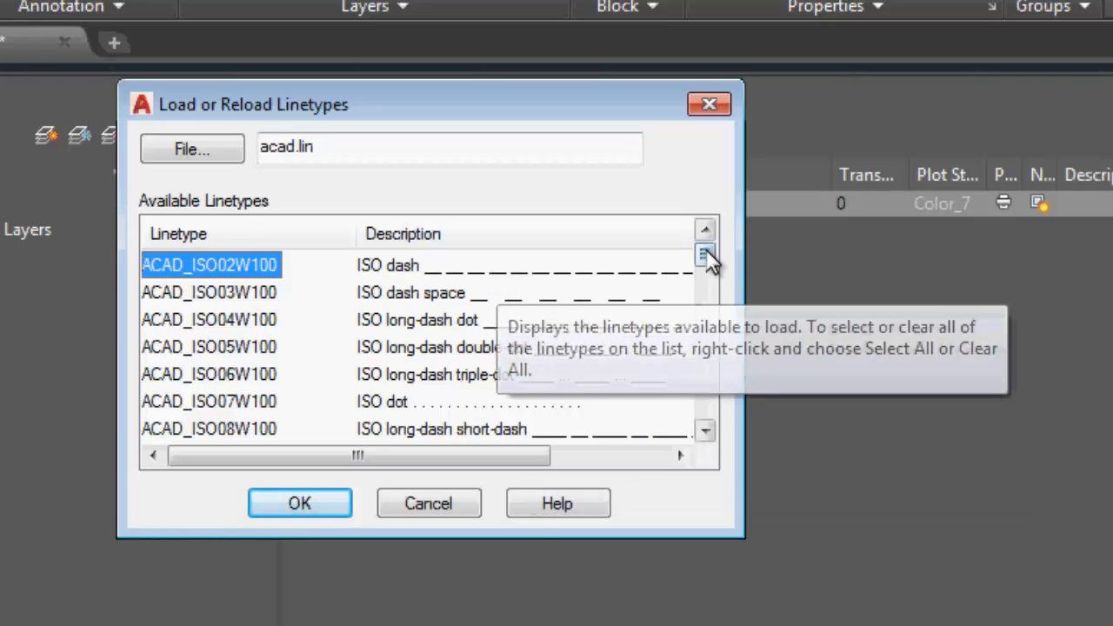
drag(706, 254, 723, 415)
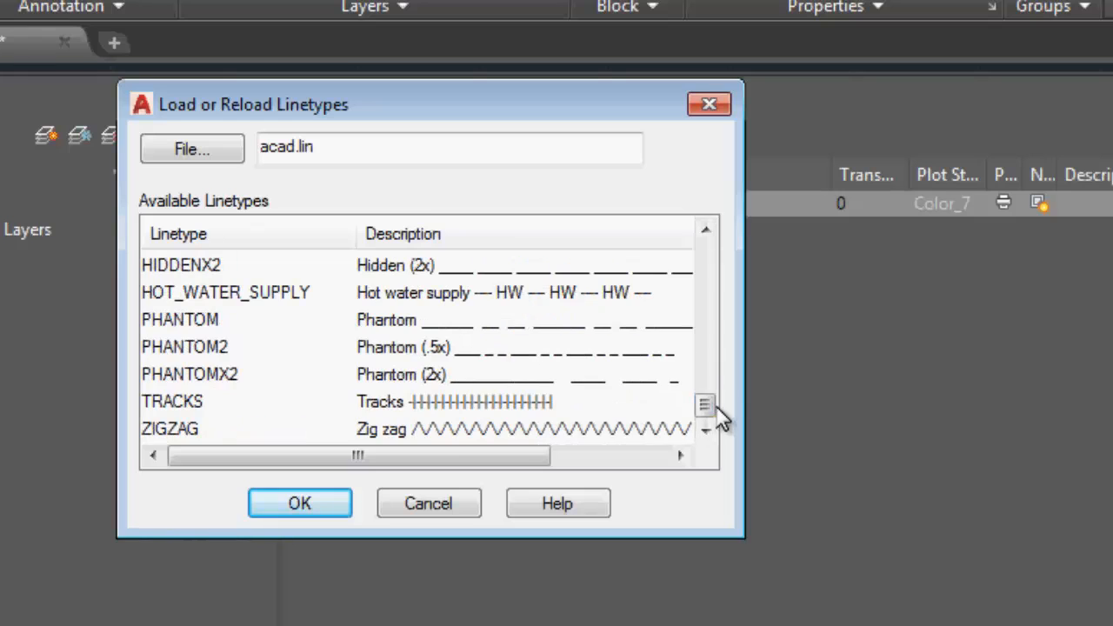
shift+click(210, 431)
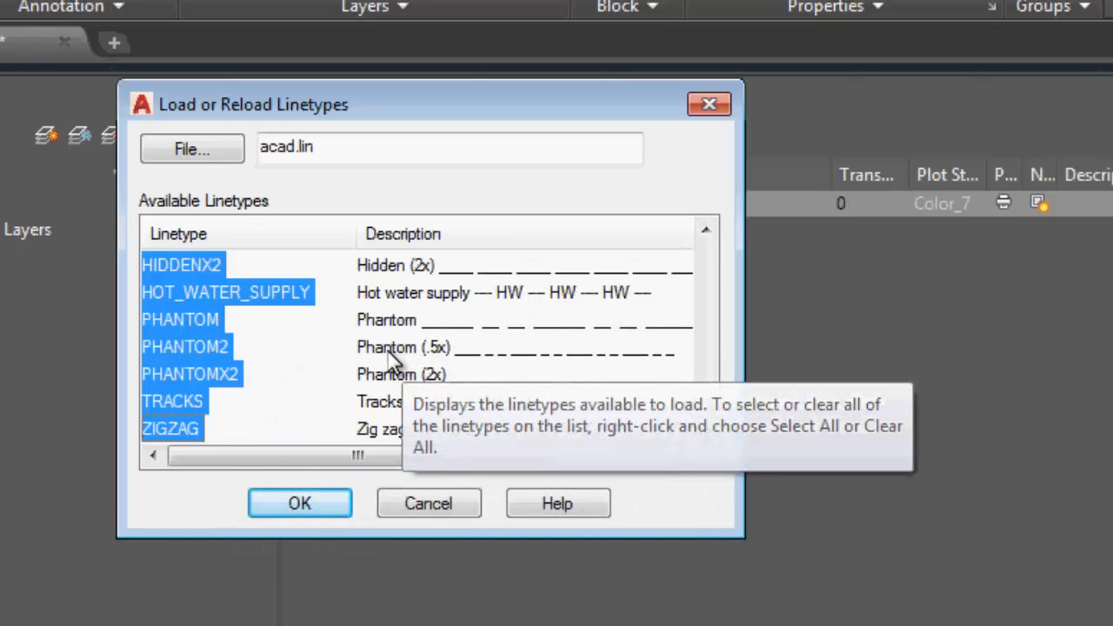
scroll(391, 365, up, 11)
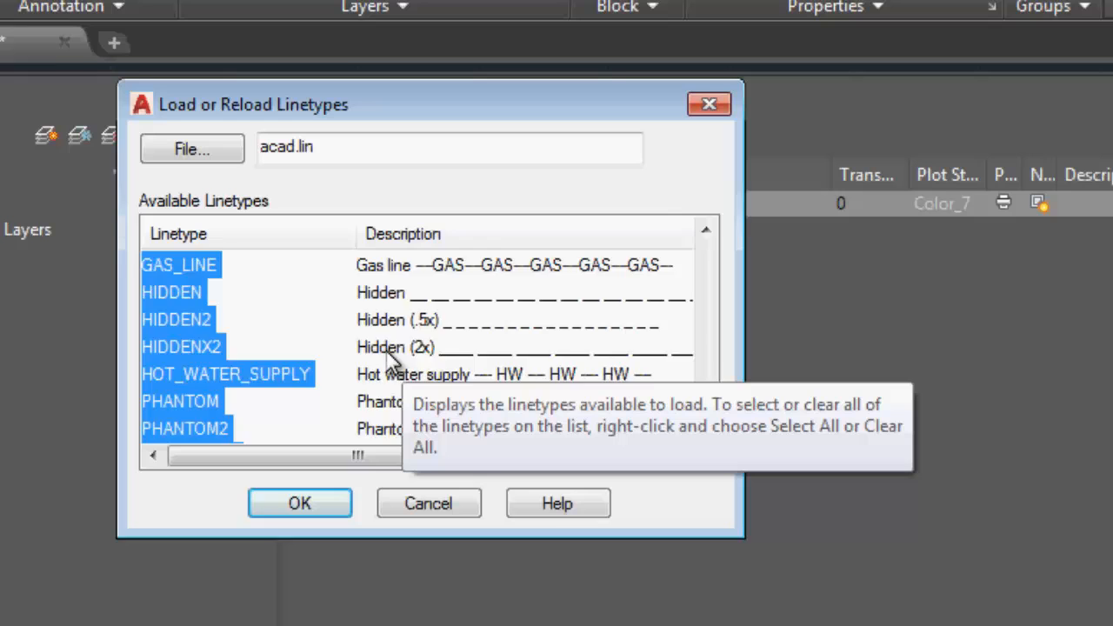
click(300, 501)
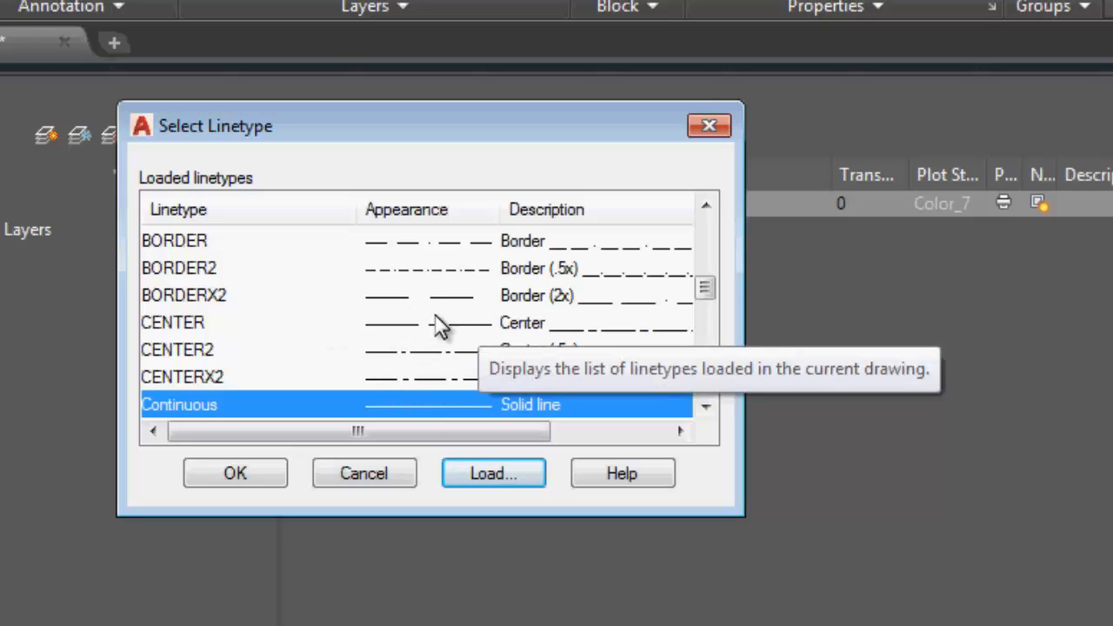
click(255, 471)
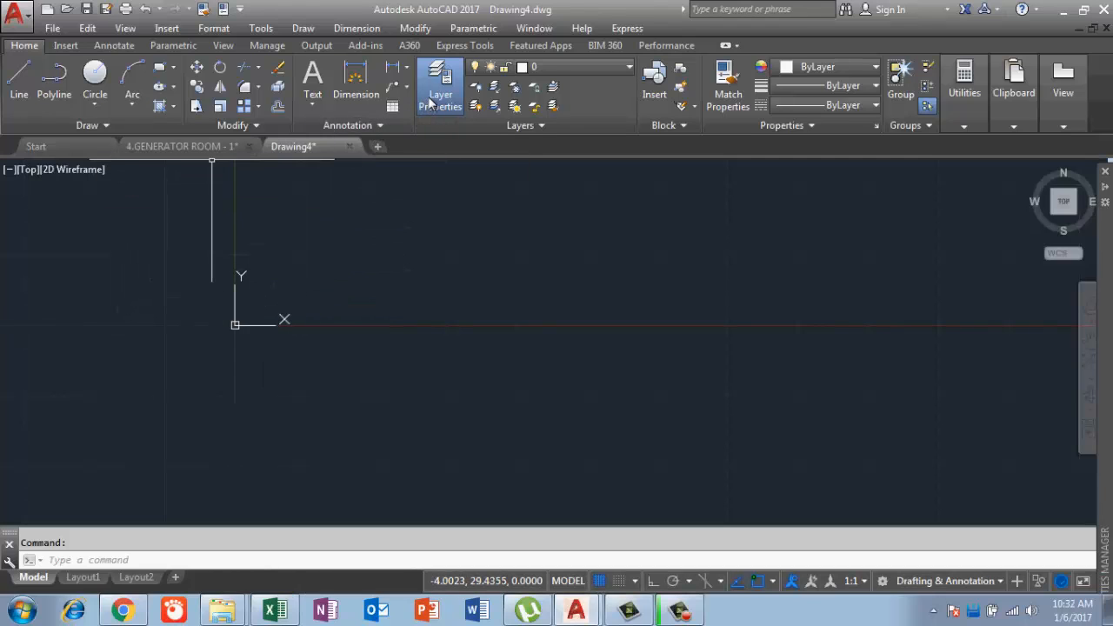
- Open the Layer States Manager for Drawing4 and start an import from My Documents with the file type set to Layer states (*.las)
click(430, 103)
click(435, 104)
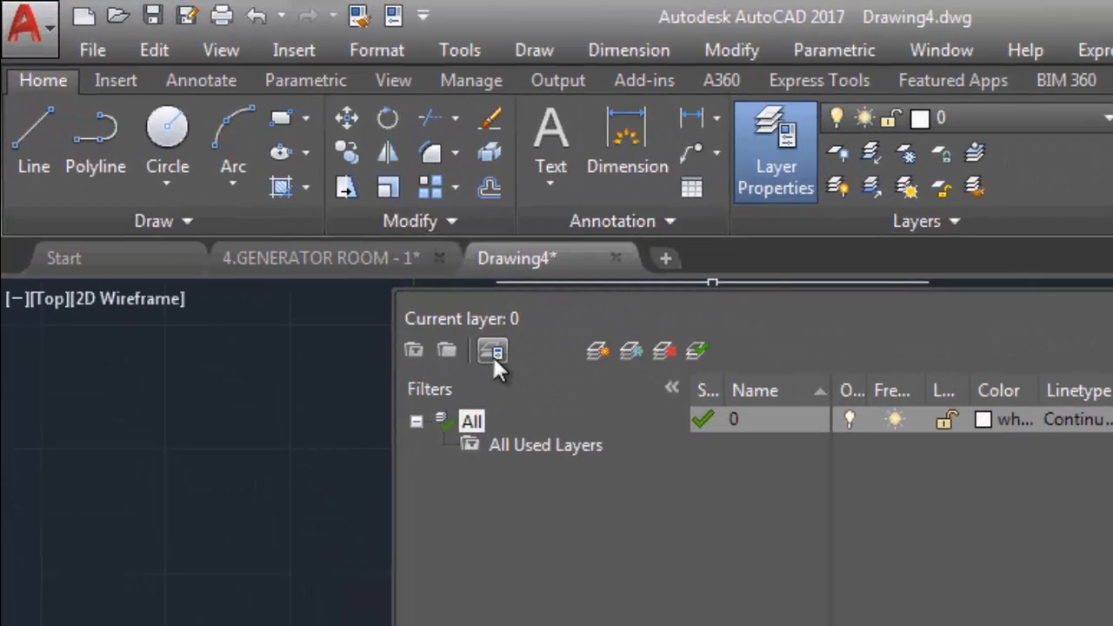
click(493, 352)
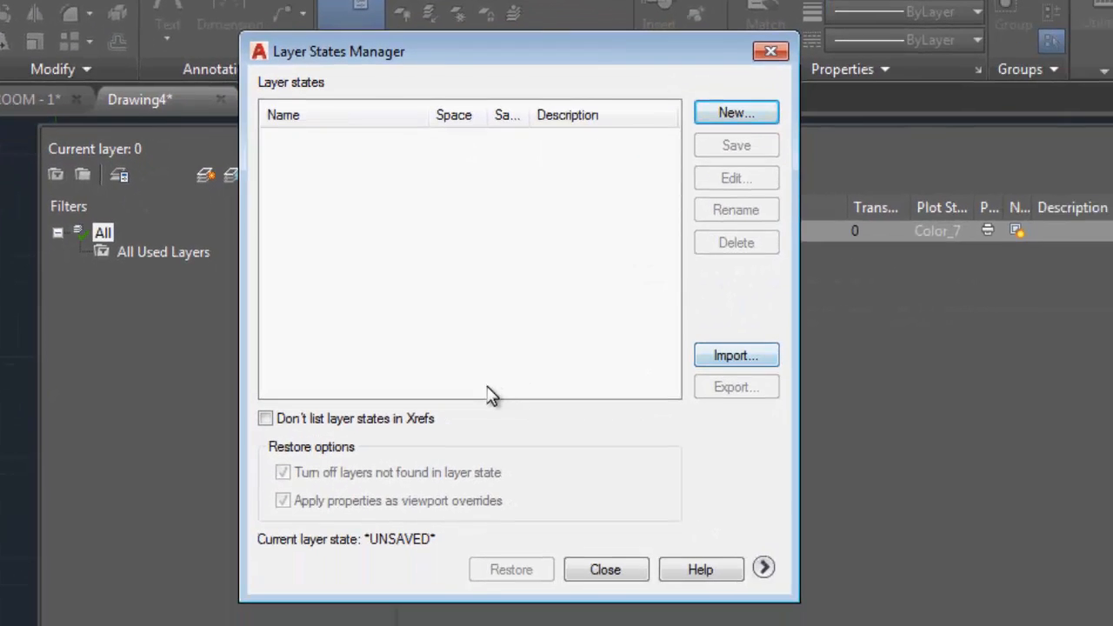
click(750, 357)
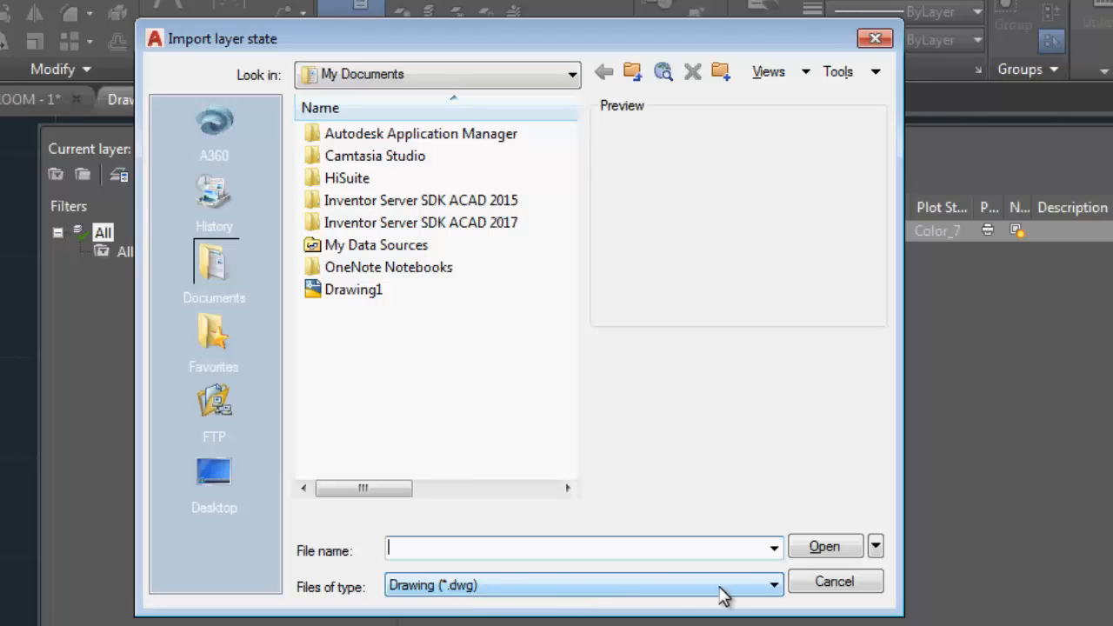
click(753, 592)
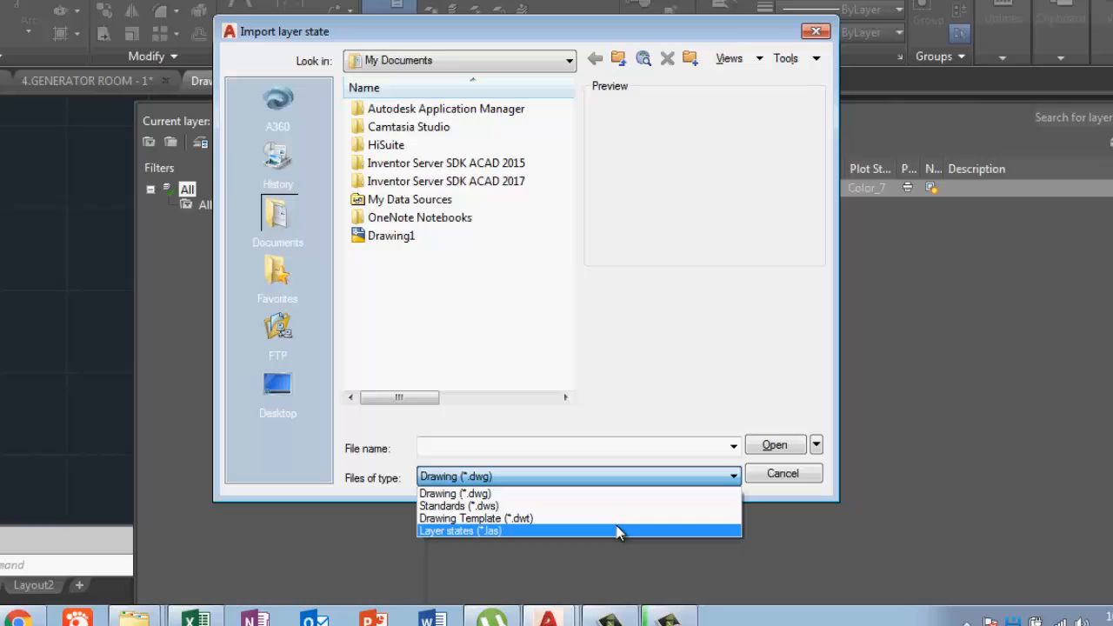
click(618, 532)
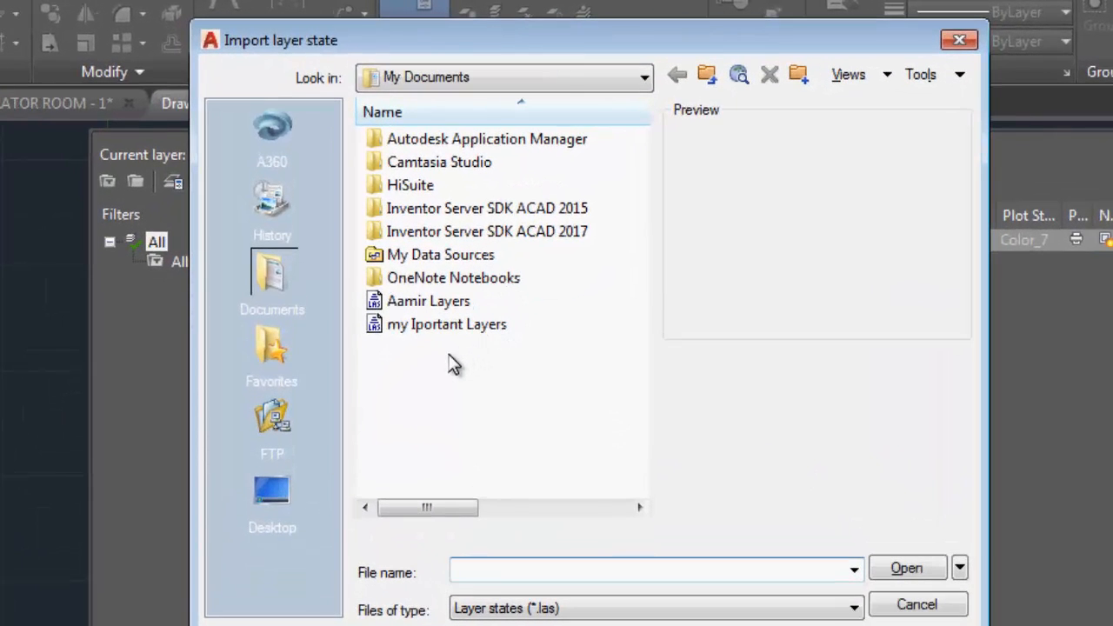
- Import the layer state file named after the author, restore its layer states in Drawing4, review the layer list and close the Layer Properties Manager
click(430, 305)
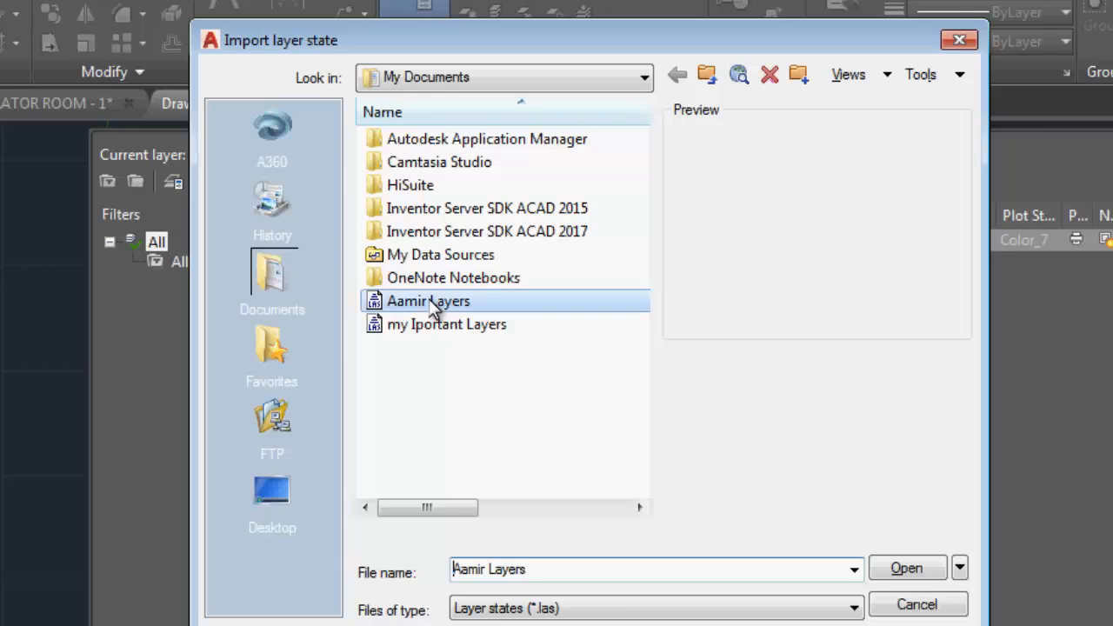
click(905, 569)
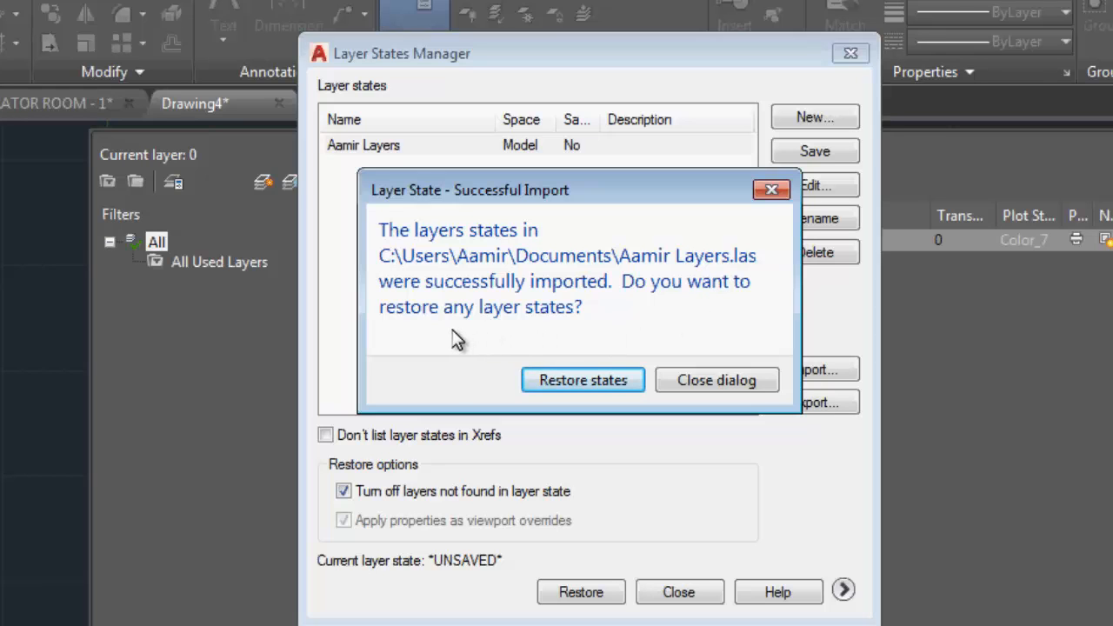
click(585, 388)
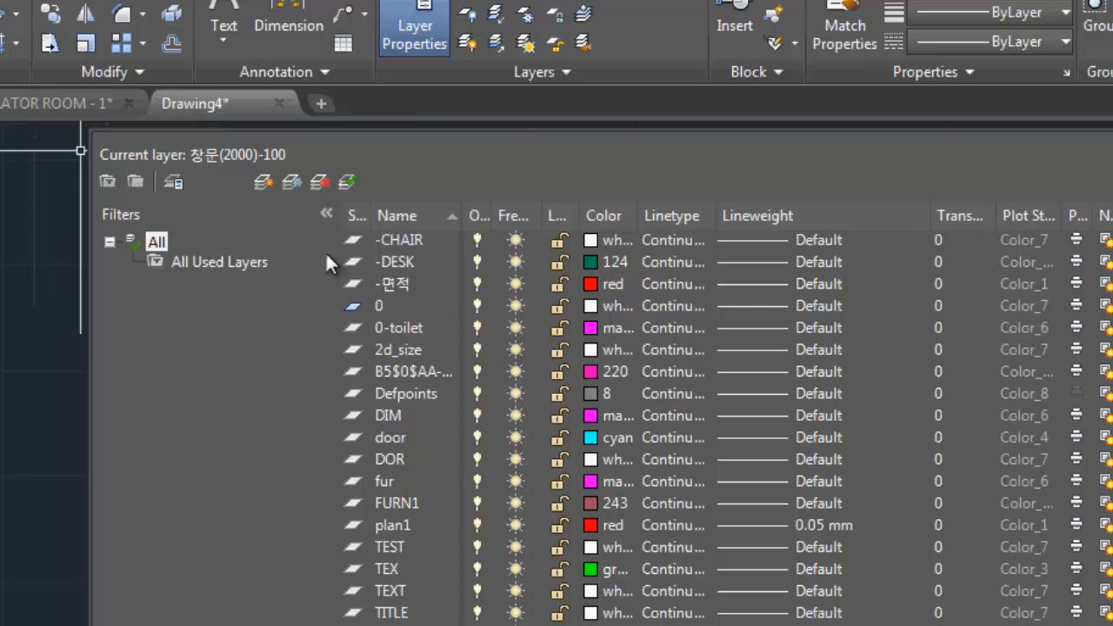
scroll(607, 410, down, 3)
scroll(613, 418, up, 3)
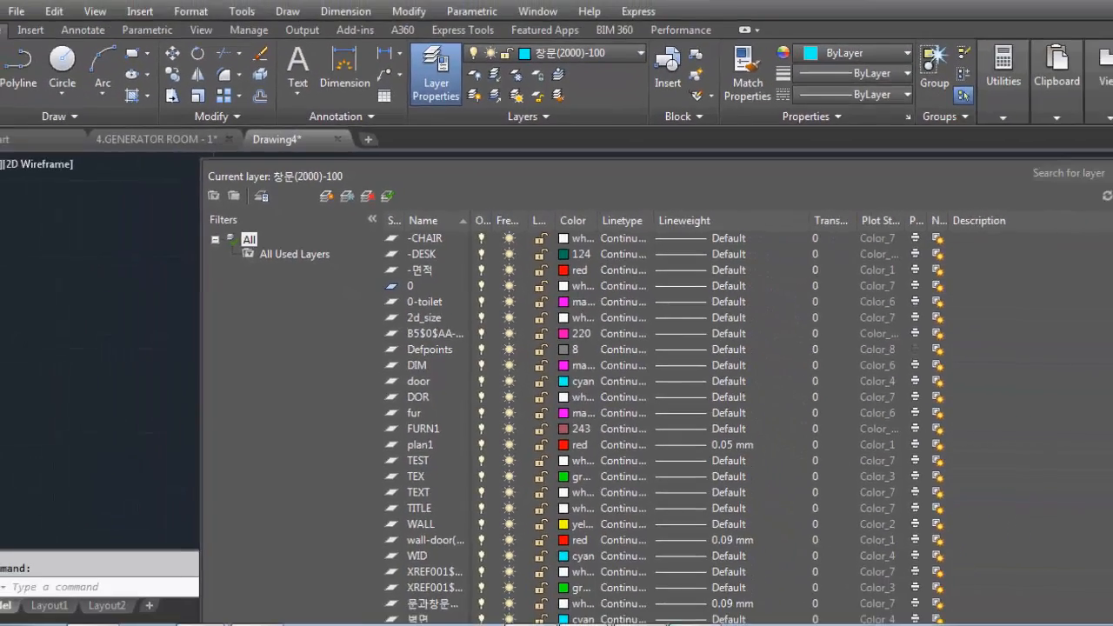
click(1104, 168)
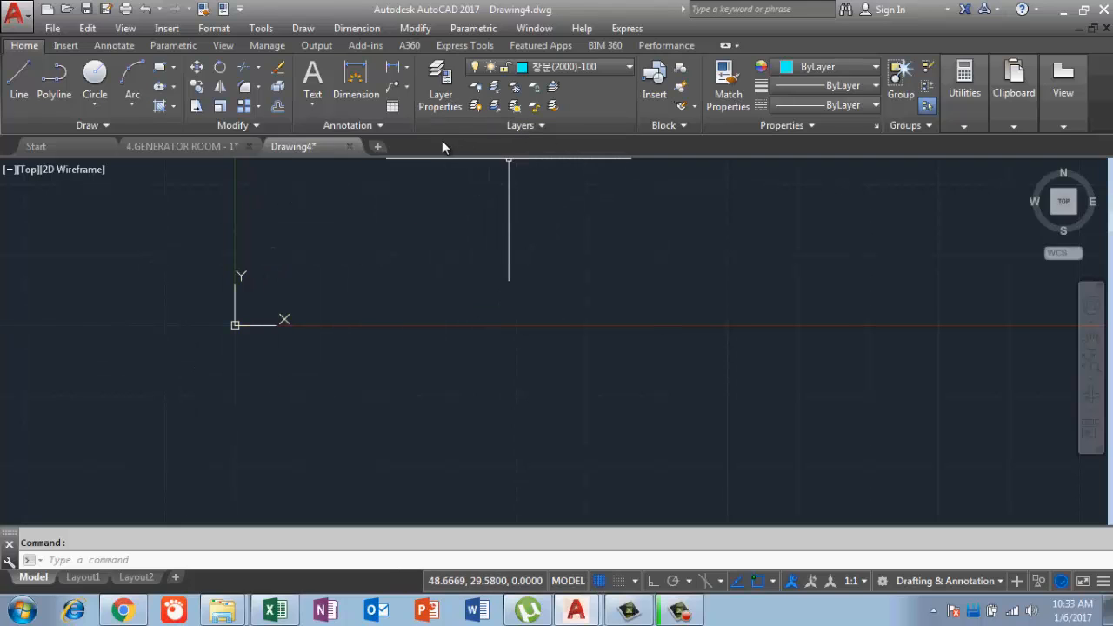
- Switch to Chrome and browse the uploaded videos on the author's YouTube channel
mouse_move(290, 595)
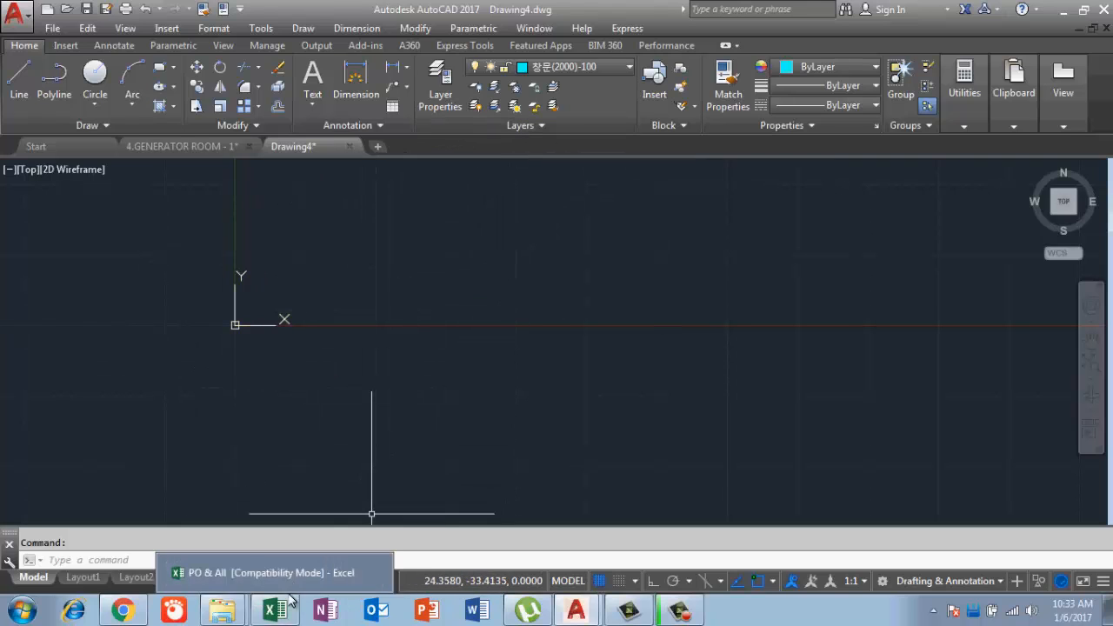
click(125, 612)
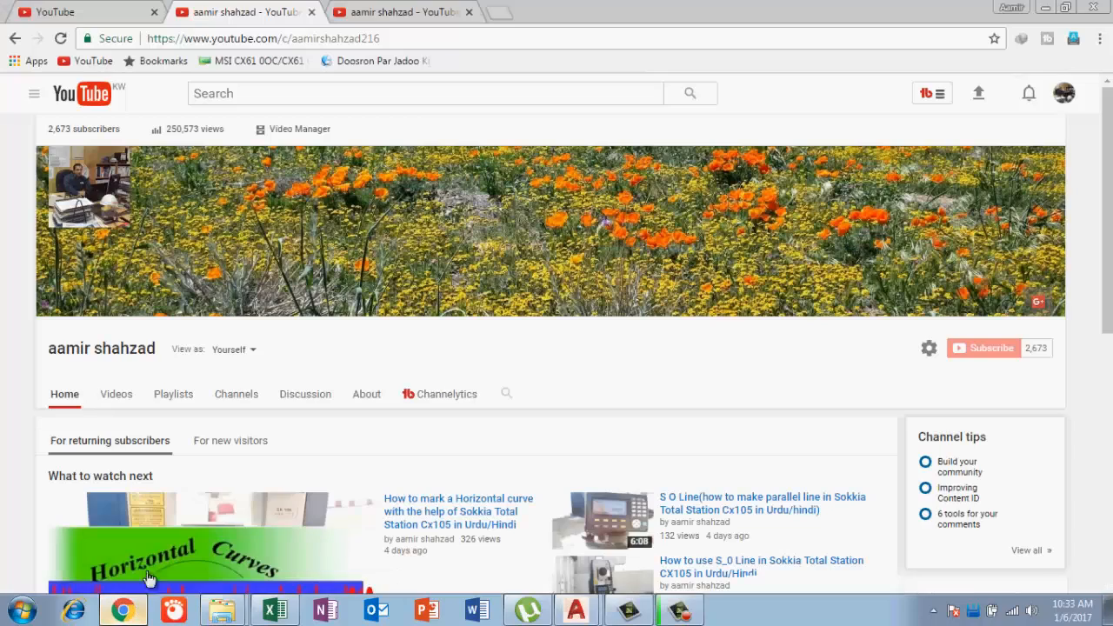
click(374, 11)
scroll(451, 321, down, 6)
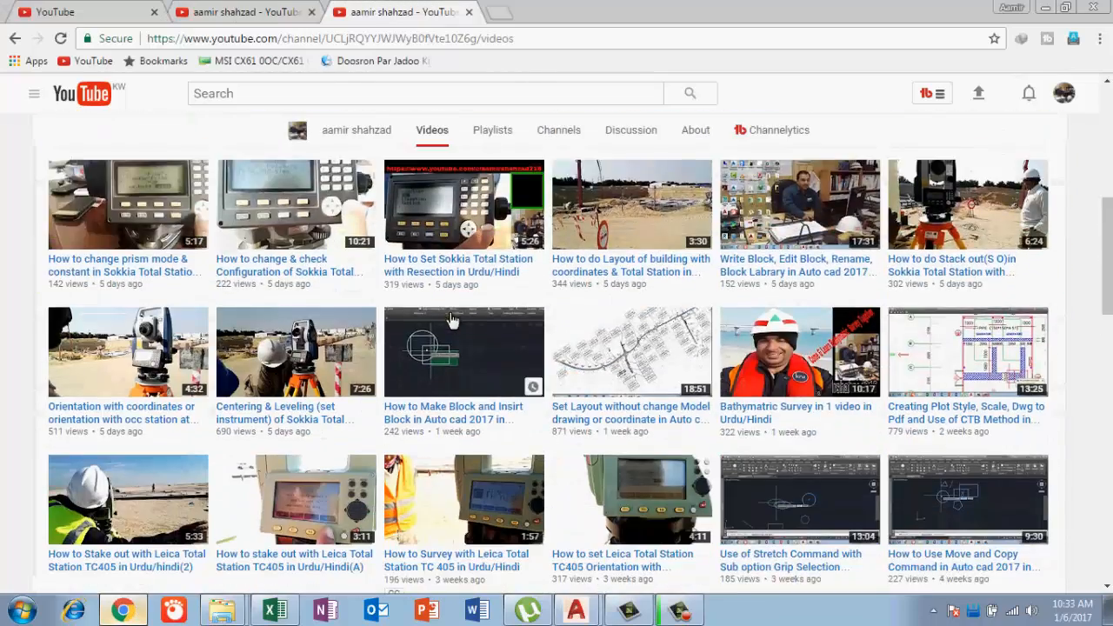
scroll(451, 320, down, 7)
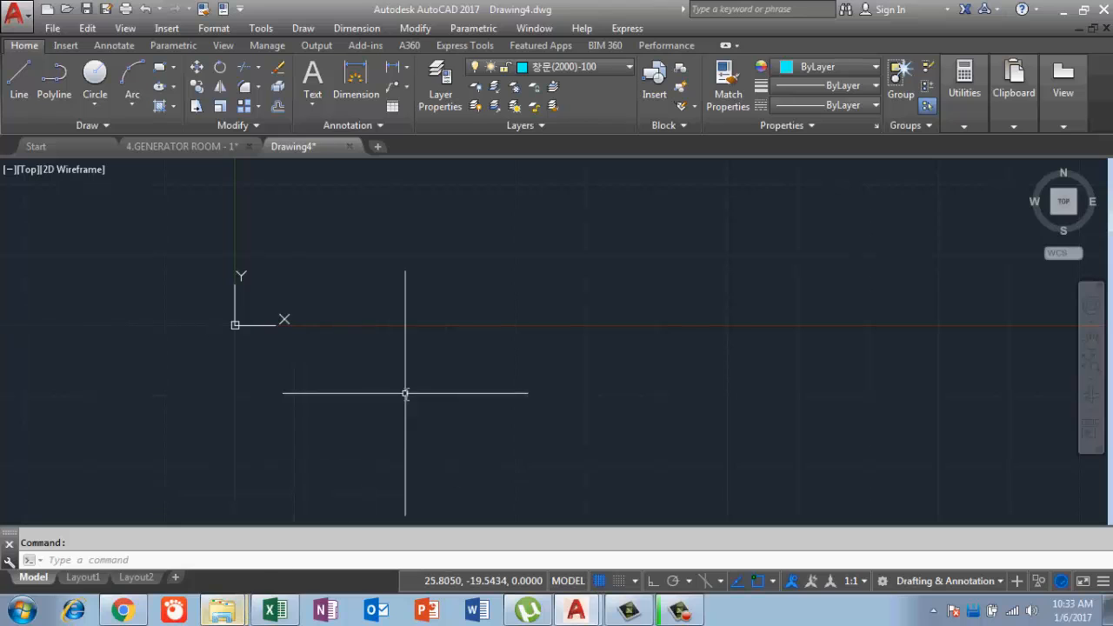
click(122, 611)
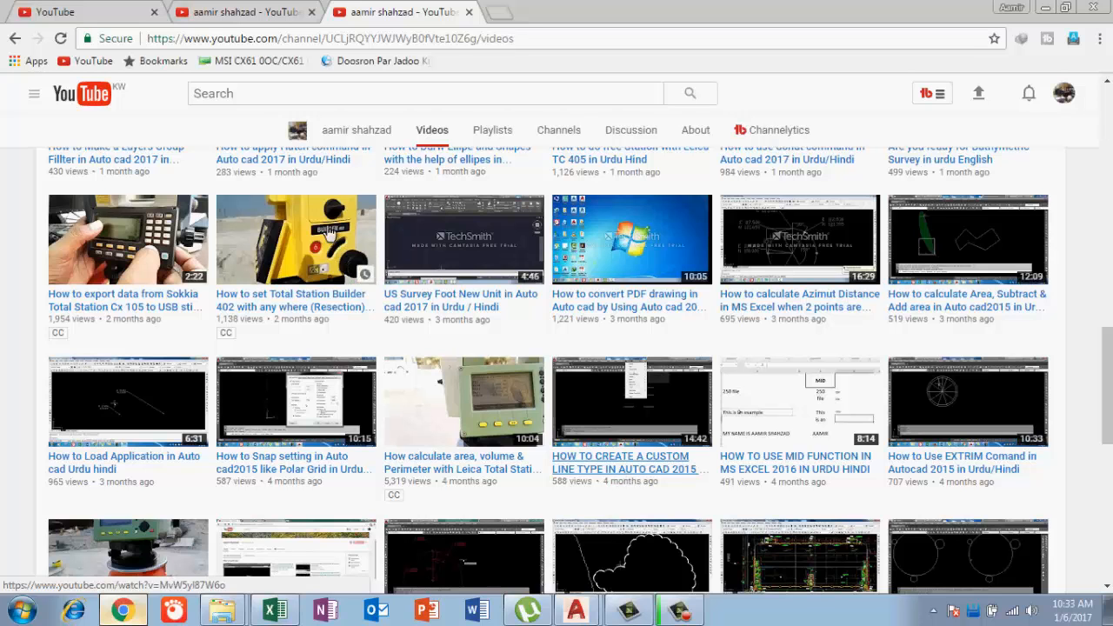
- Open the YouTube channel's Playlists page in a new browser tab from its home page and look through the created playlists
click(250, 9)
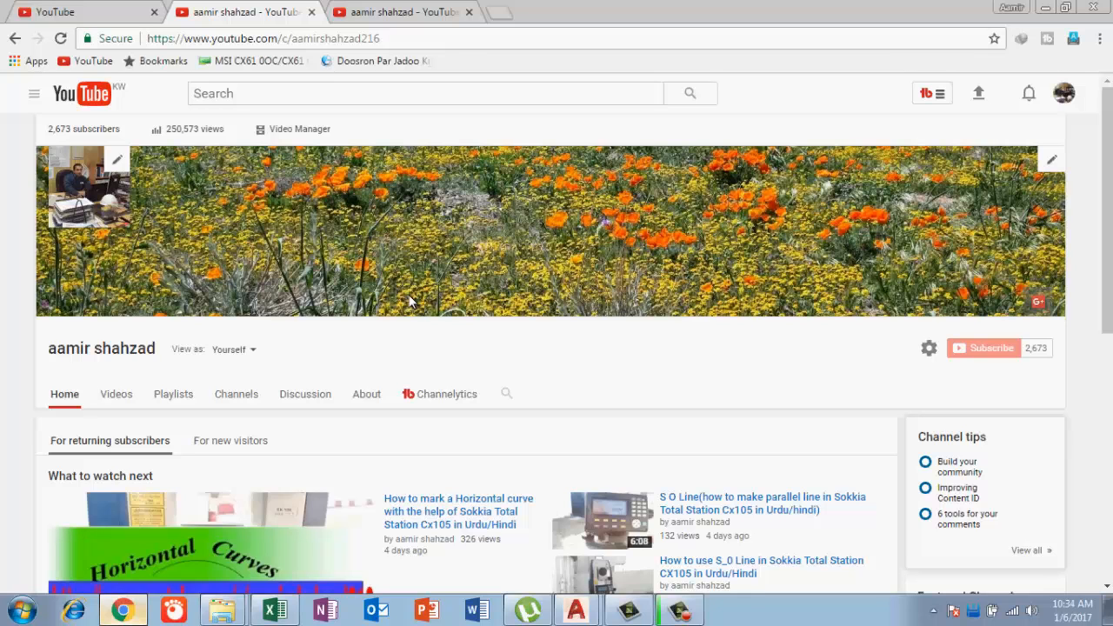
scroll(412, 301, down, 1)
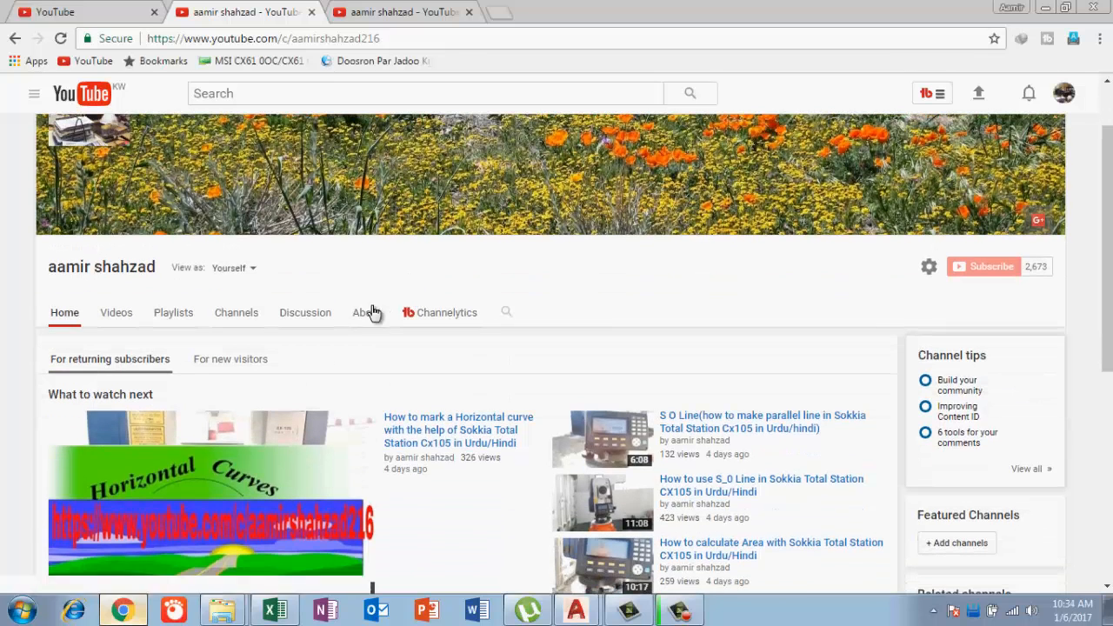
right_click(192, 316)
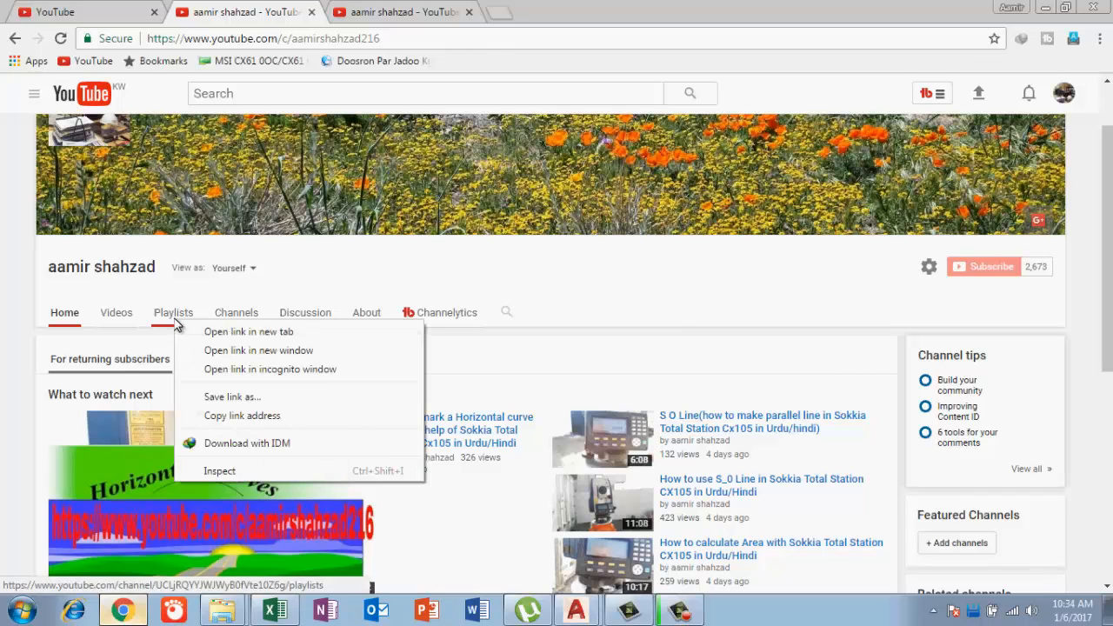
click(211, 327)
click(409, 12)
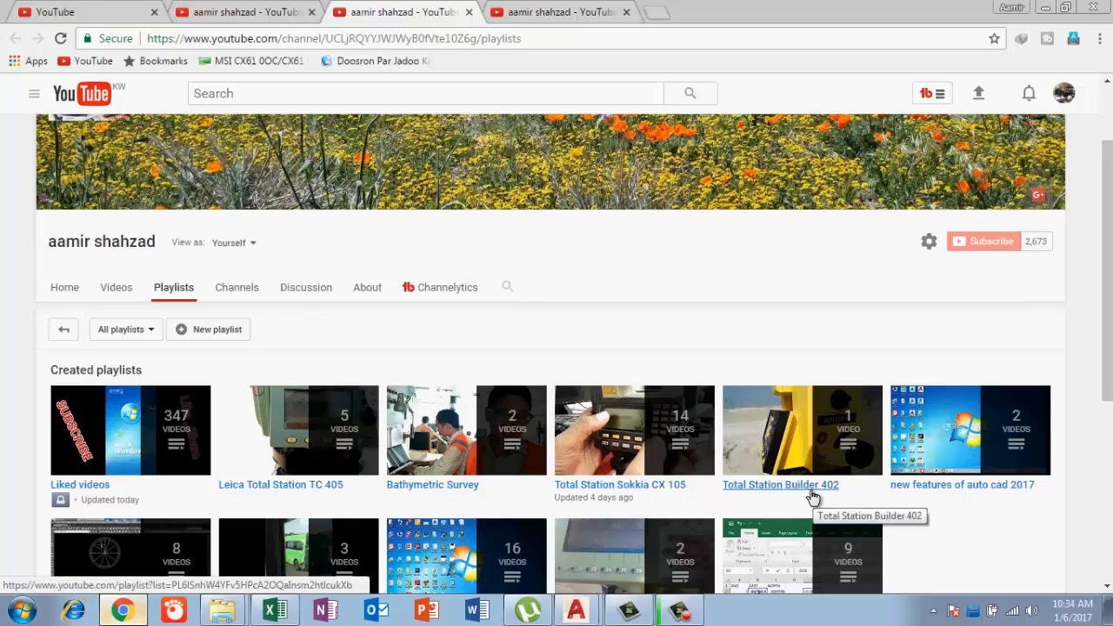
scroll(810, 493, down, 1)
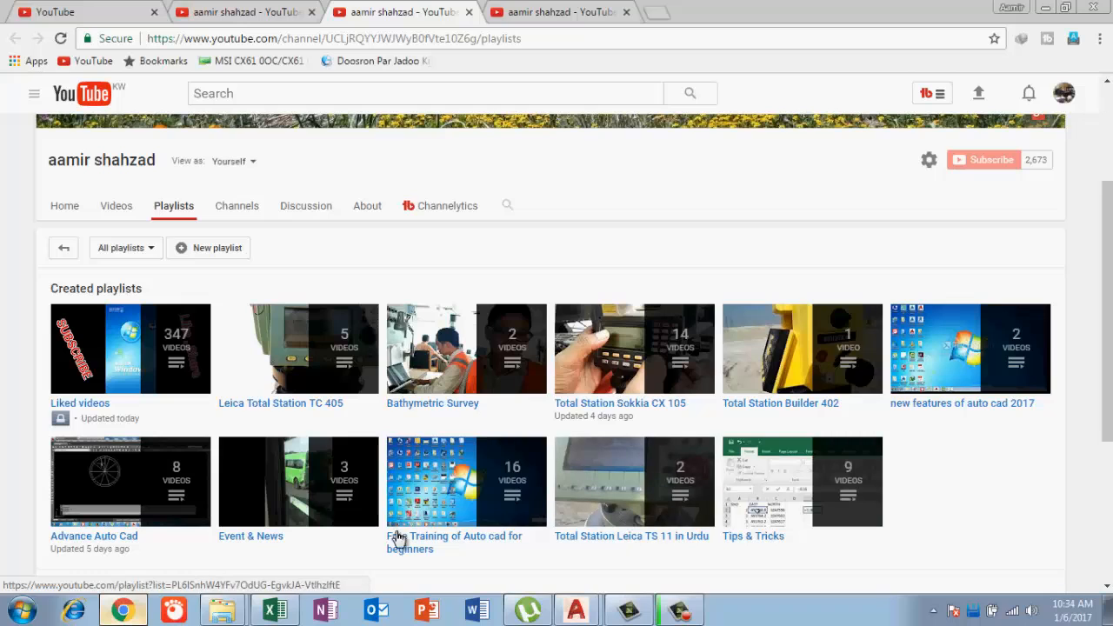